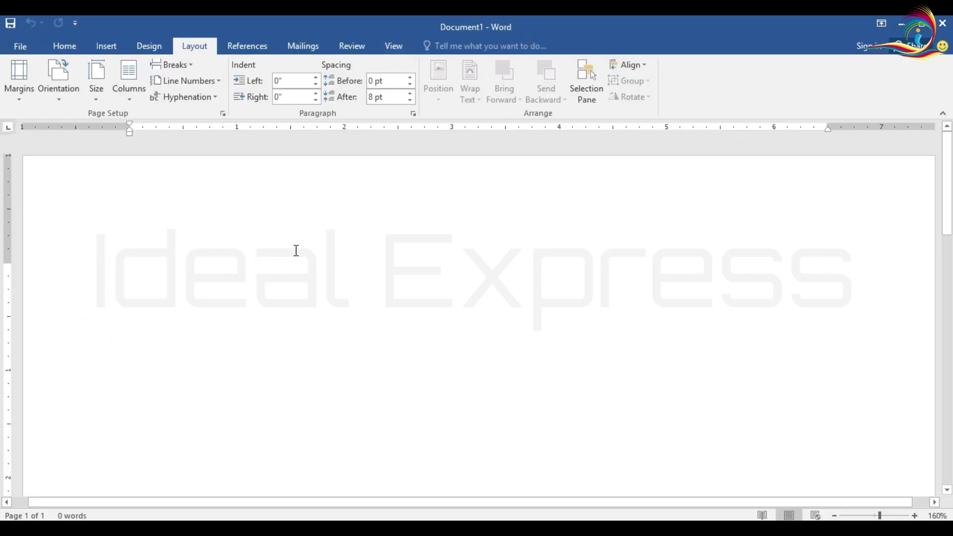
# Insert a table with 5 columns and 2 rows at the start of the blank document
pyautogui.click(110, 49)
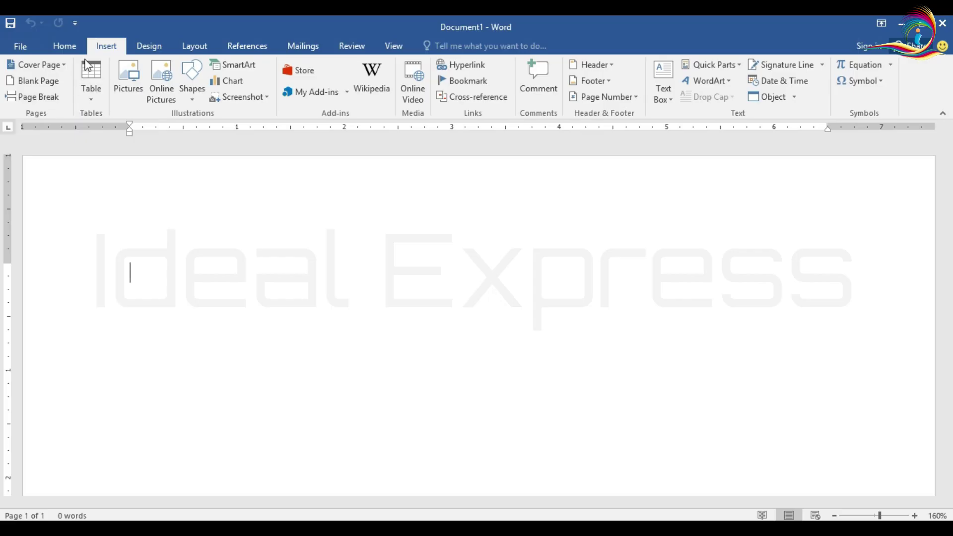
pyautogui.click(92, 102)
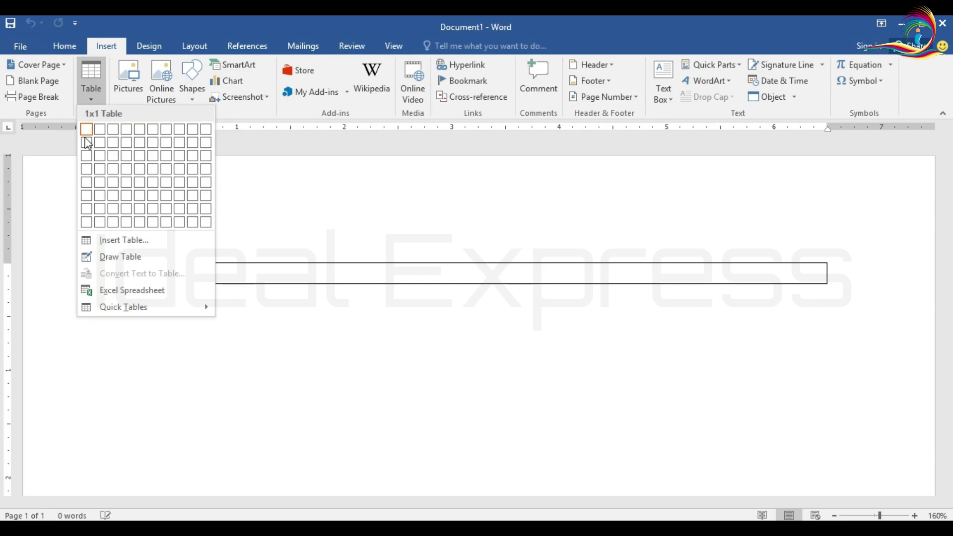
pyautogui.click(144, 154)
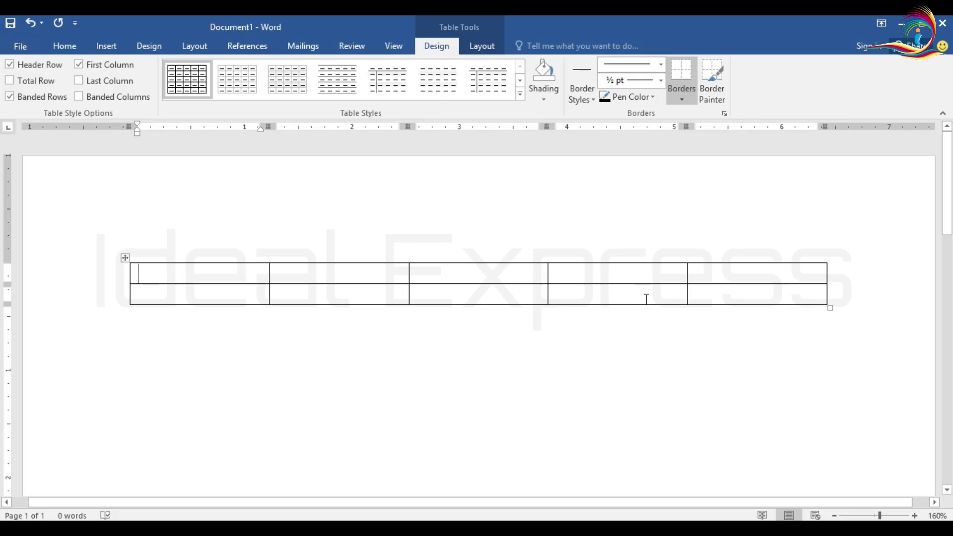
# Insert a second table with 6 columns and 2 rows below the first, specifying its dimensions and keeping automatic fixed column width
pyautogui.click(590, 312)
pyautogui.click(106, 45)
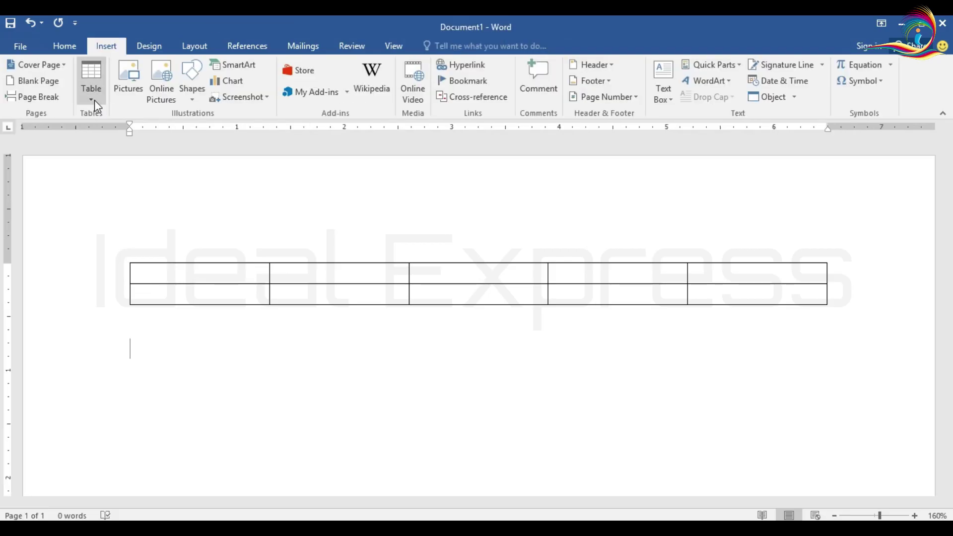
pyautogui.click(95, 103)
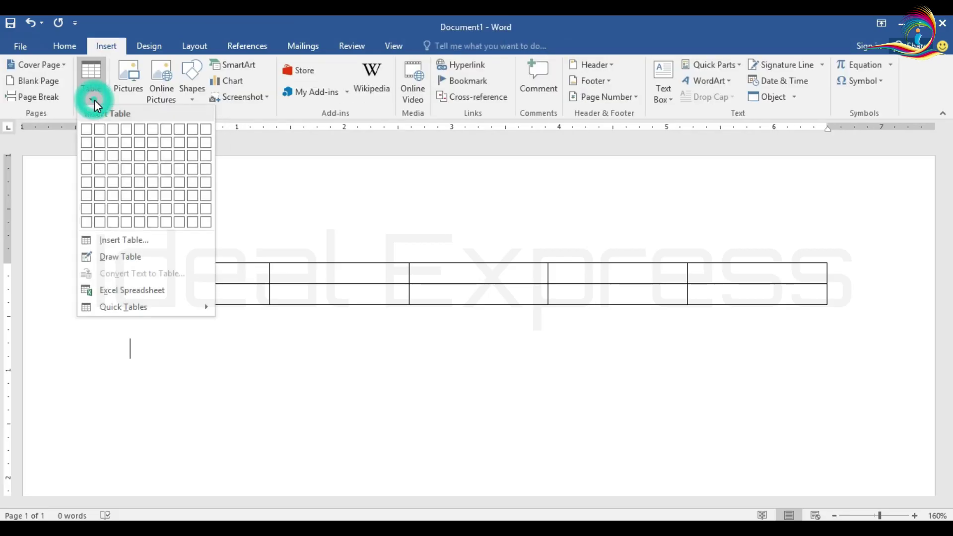
pyautogui.click(135, 243)
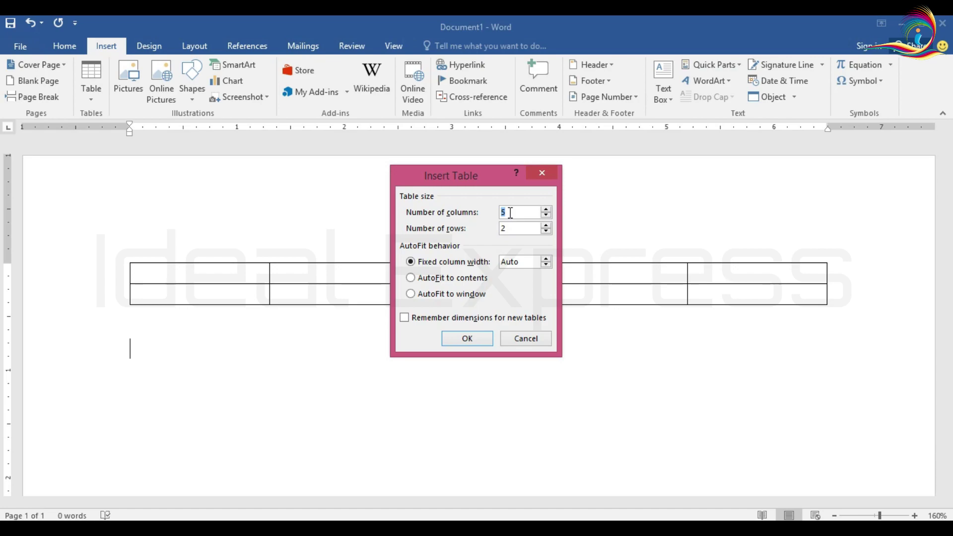
pyautogui.click(545, 209)
pyautogui.click(546, 216)
pyautogui.click(545, 216)
pyautogui.moveTo(515, 213); pyautogui.dragTo(487, 213)
pyautogui.click(467, 338)
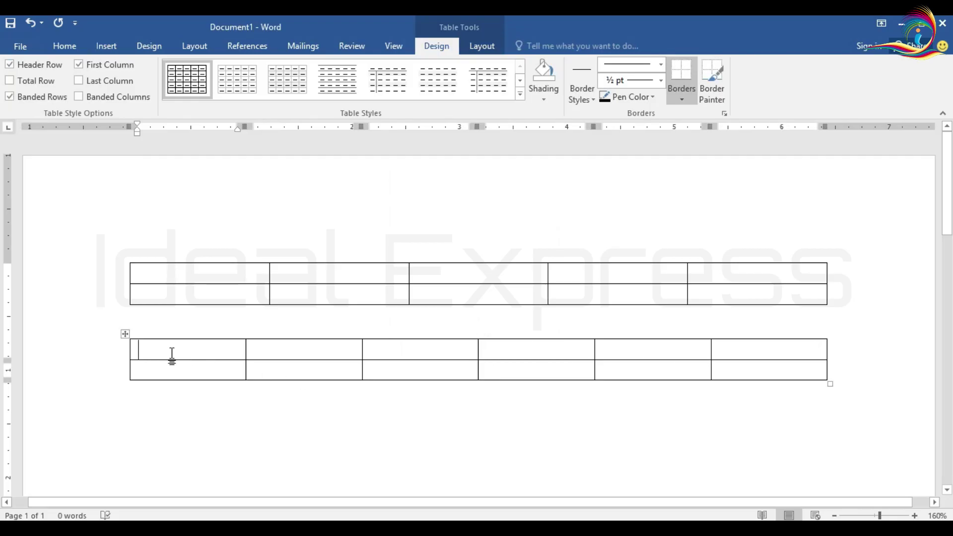
# Draw a third table's outer frame by hand below the second table, about 6.59" wide and 0.73" high
pyautogui.click(789, 415)
pyautogui.press('Return')
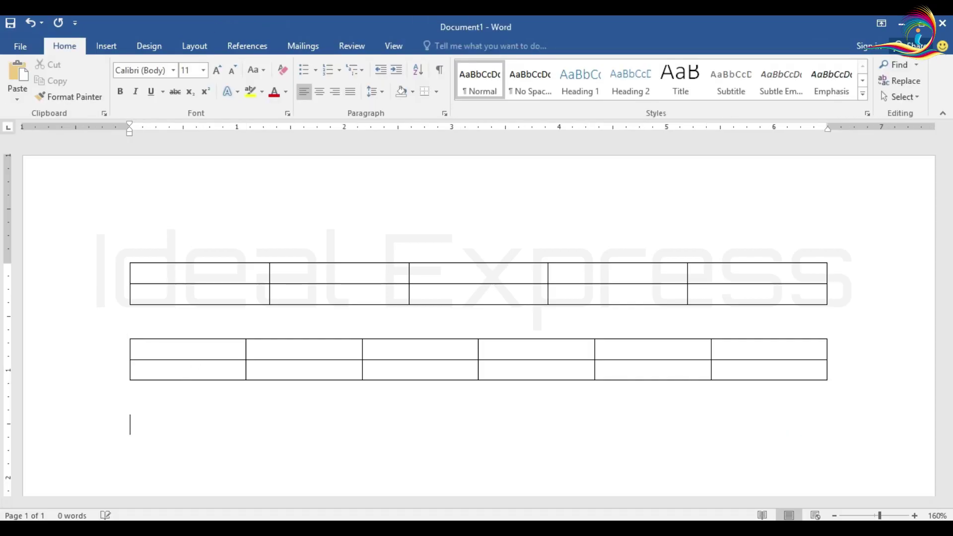
pyautogui.click(107, 46)
pyautogui.click(94, 99)
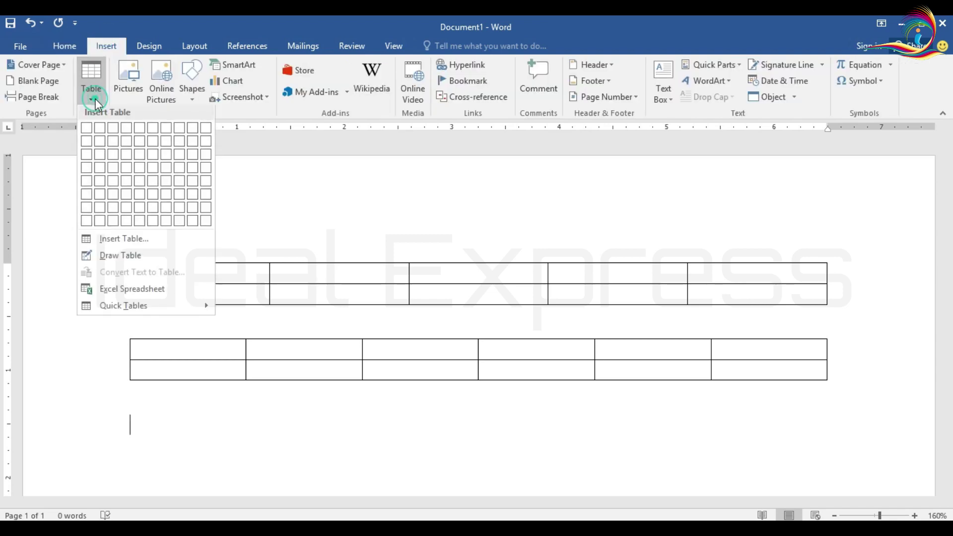
pyautogui.click(127, 257)
pyautogui.scroll(-3, 423, 441)
pyautogui.scroll(-1, 424, 442)
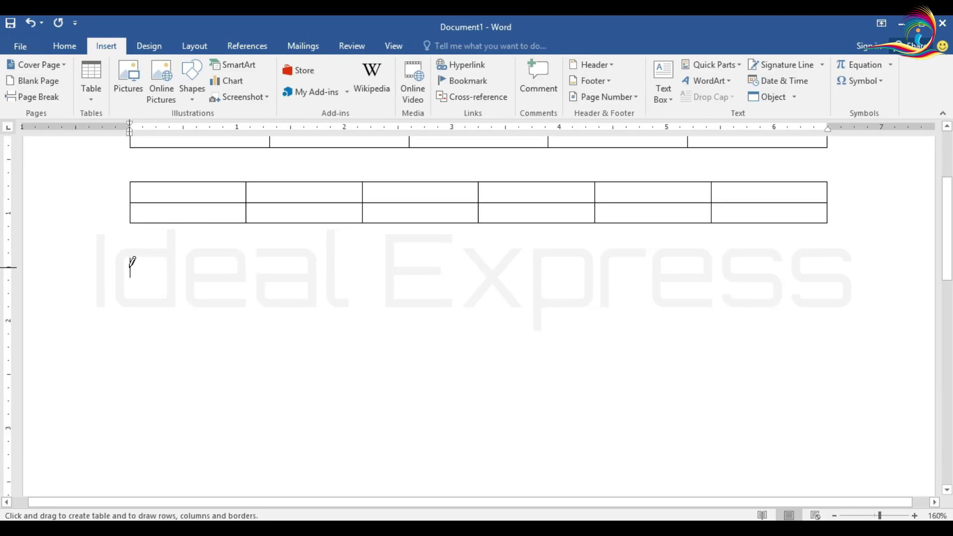
pyautogui.moveTo(130, 262)
pyautogui.mouseDown()
pyautogui.moveTo(143, 292)
pyautogui.moveTo(298, 328)
pyautogui.moveTo(862, 343)
pyautogui.moveTo(840, 342)
pyautogui.mouseUp()
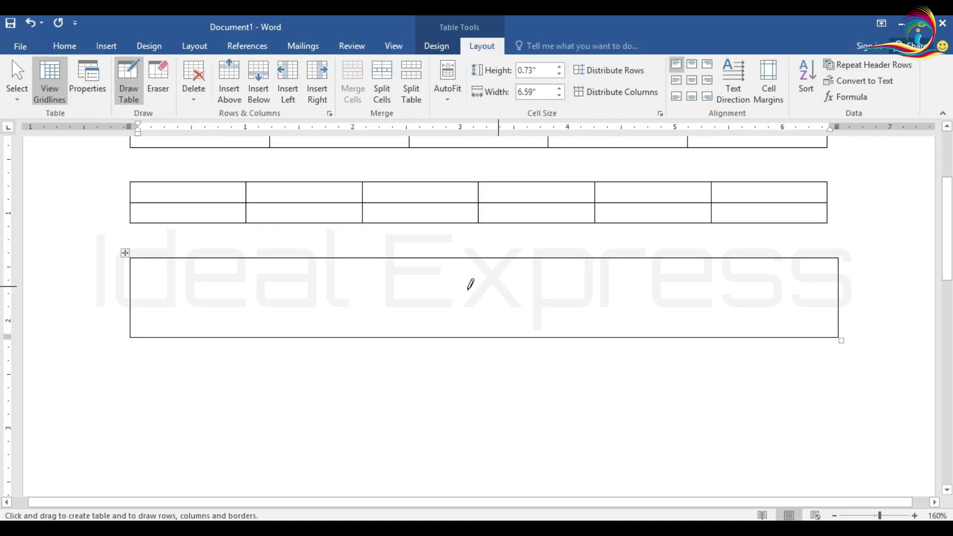
# Draw six vertical borders inside the hand-drawn table to divide it into seven columns of varying width
pyautogui.moveTo(195, 257); pyautogui.dragTo(196, 328)
pyautogui.moveTo(272, 258); pyautogui.dragTo(274, 335)
pyautogui.moveTo(339, 256); pyautogui.dragTo(341, 336)
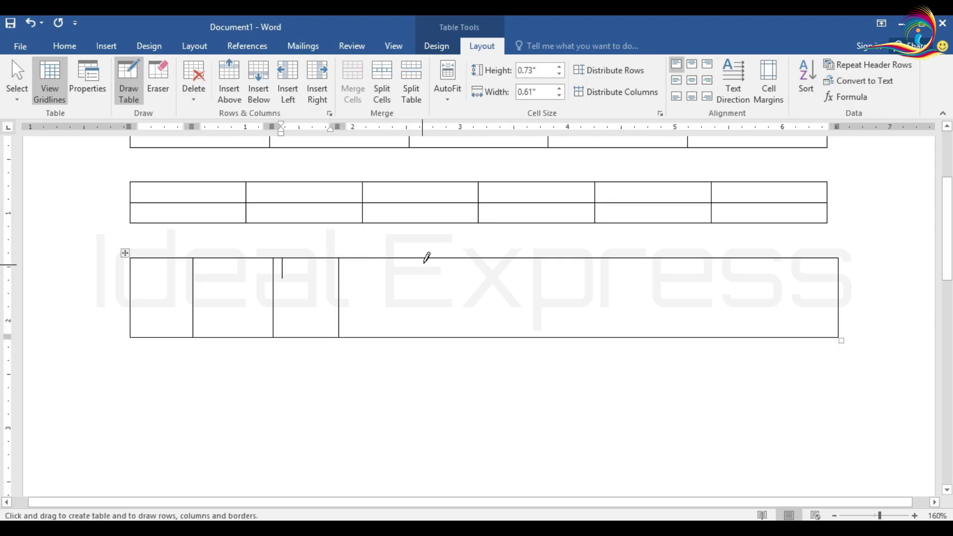
pyautogui.moveTo(422, 255); pyautogui.dragTo(419, 335)
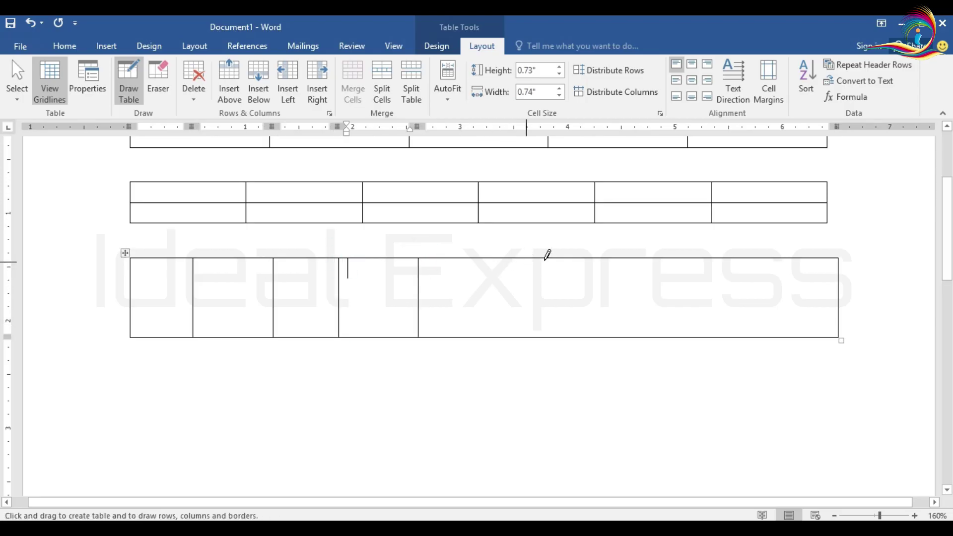
pyautogui.moveTo(730, 255); pyautogui.dragTo(735, 335)
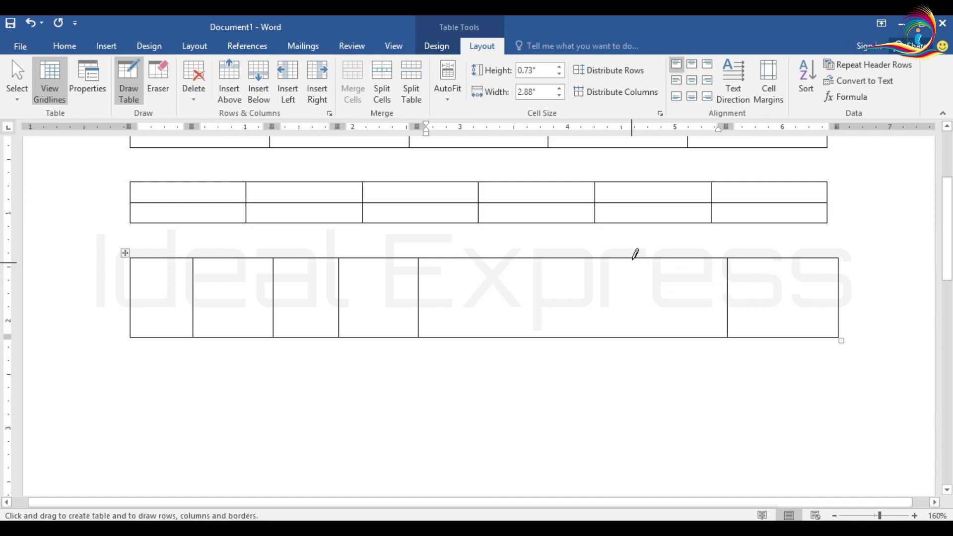
pyautogui.click(632, 259)
pyautogui.moveTo(632, 259); pyautogui.dragTo(643, 324)
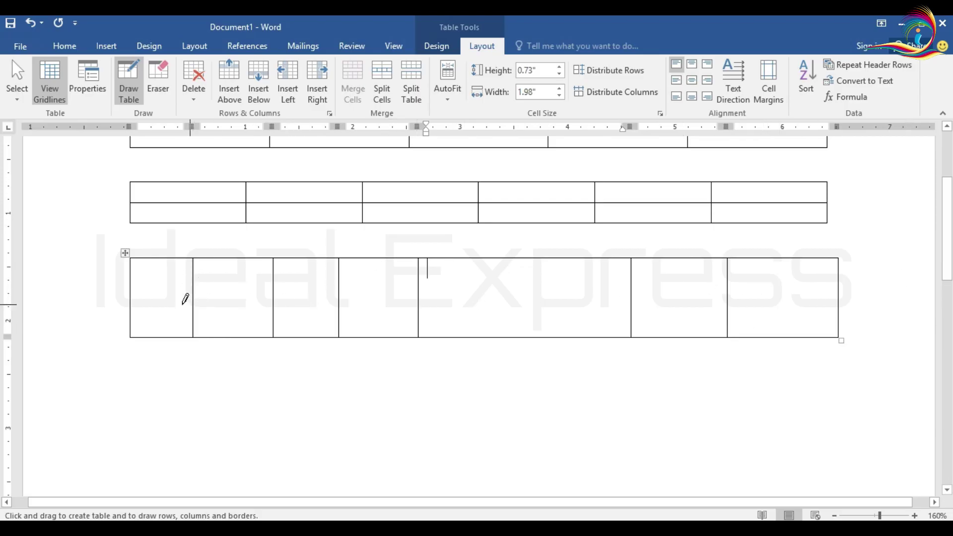
# Draw a horizontal border across the hand-drawn table to split it into two rows, and turn off table drawing
pyautogui.moveTo(132, 287)
pyautogui.mouseDown()
pyautogui.moveTo(542, 292)
pyautogui.moveTo(810, 279)
pyautogui.moveTo(814, 294)
pyautogui.mouseUp()
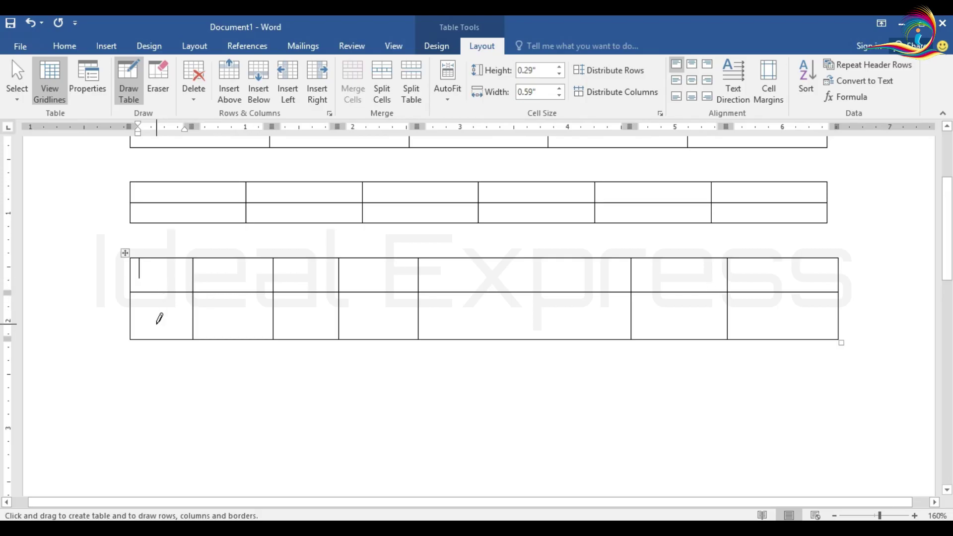
pyautogui.scroll(3, 833, 353)
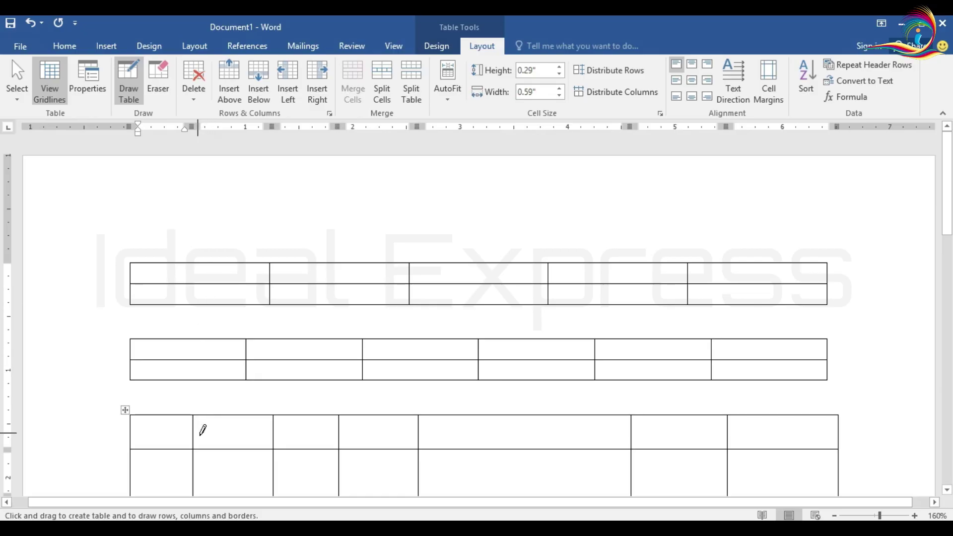
pyautogui.scroll(-1, 203, 397)
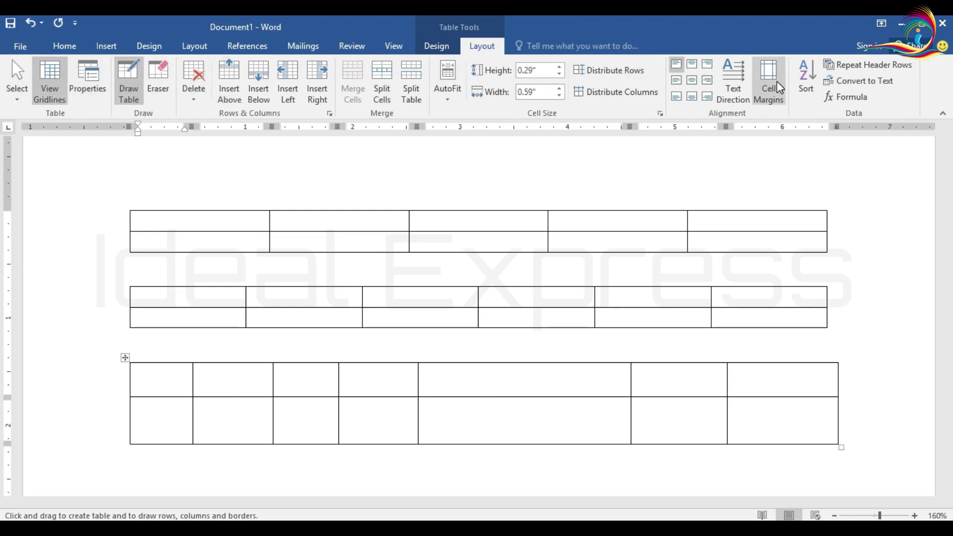
pyautogui.click(136, 89)
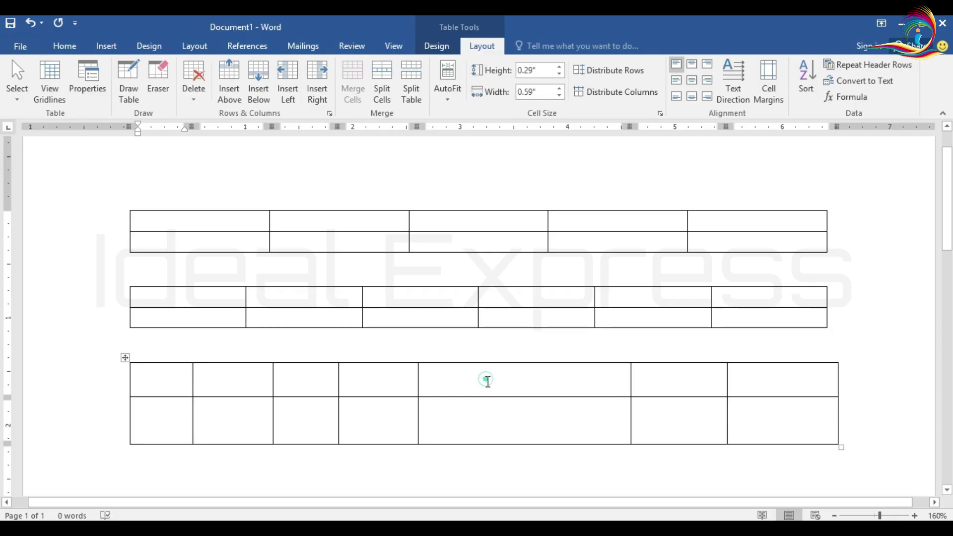
# Delete the last column of the hand-drawn table
pyautogui.moveTo(485, 379); pyautogui.dragTo(497, 430)
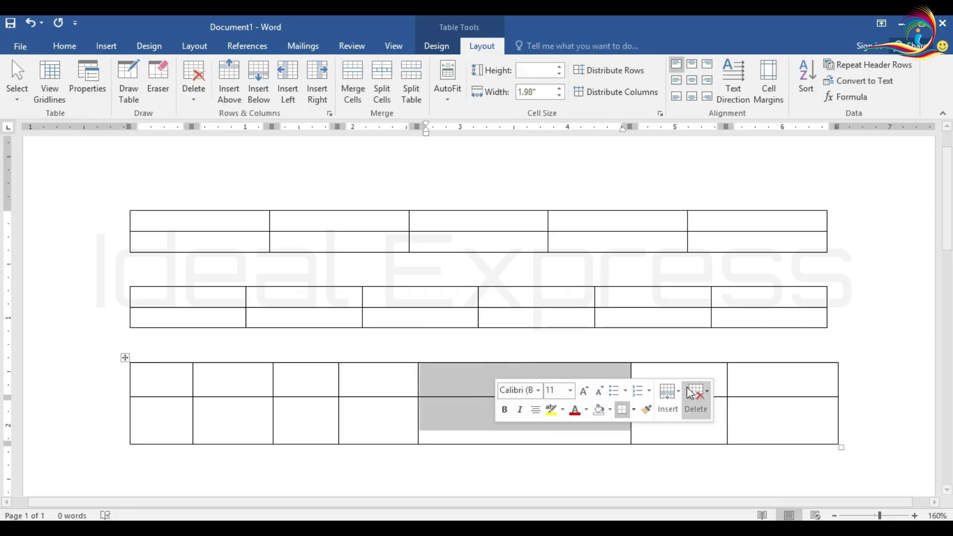
pyautogui.click(785, 379)
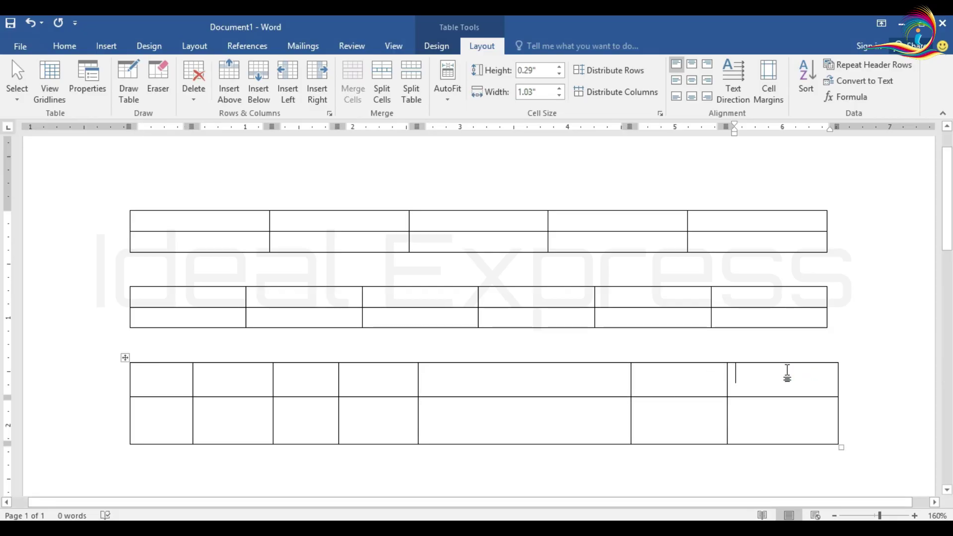
pyautogui.moveTo(787, 373); pyautogui.dragTo(799, 435)
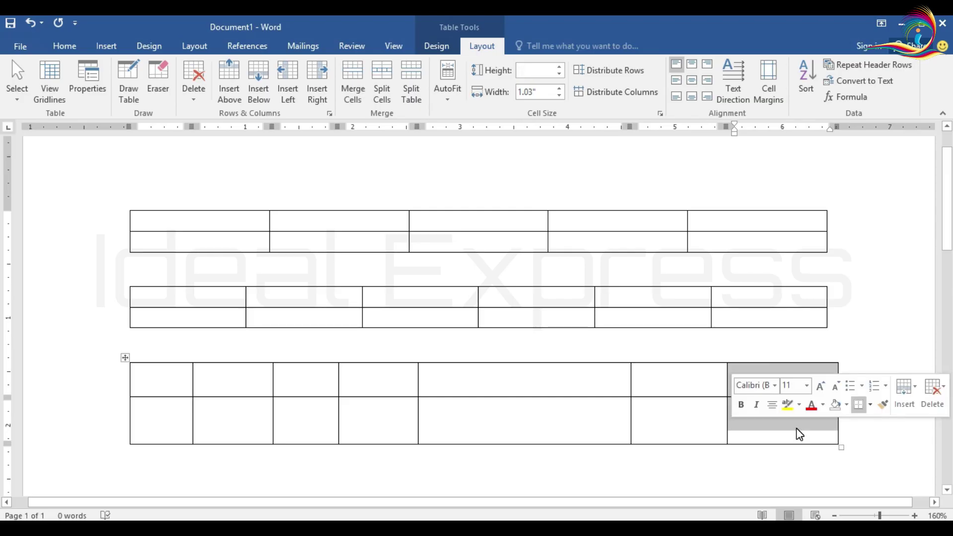
pyautogui.click(198, 88)
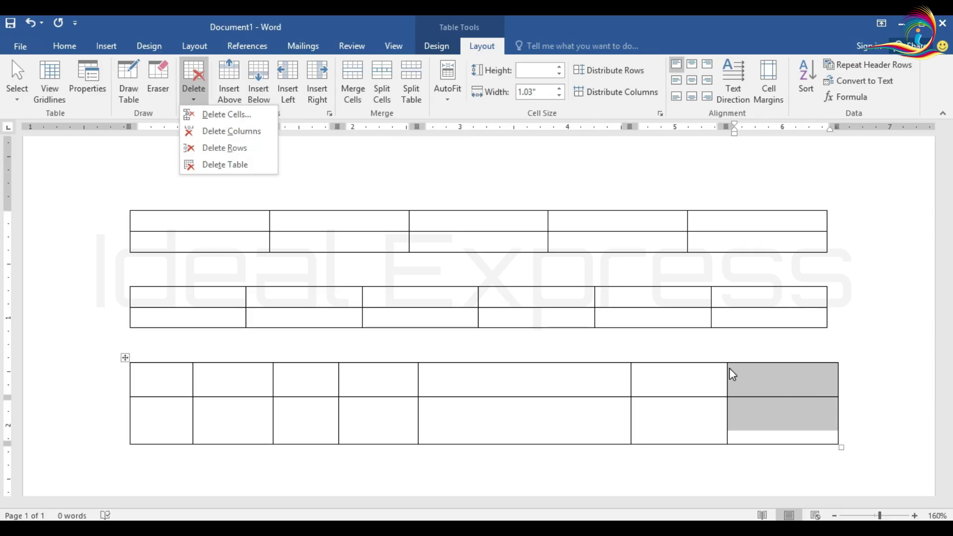
pyautogui.click(782, 377)
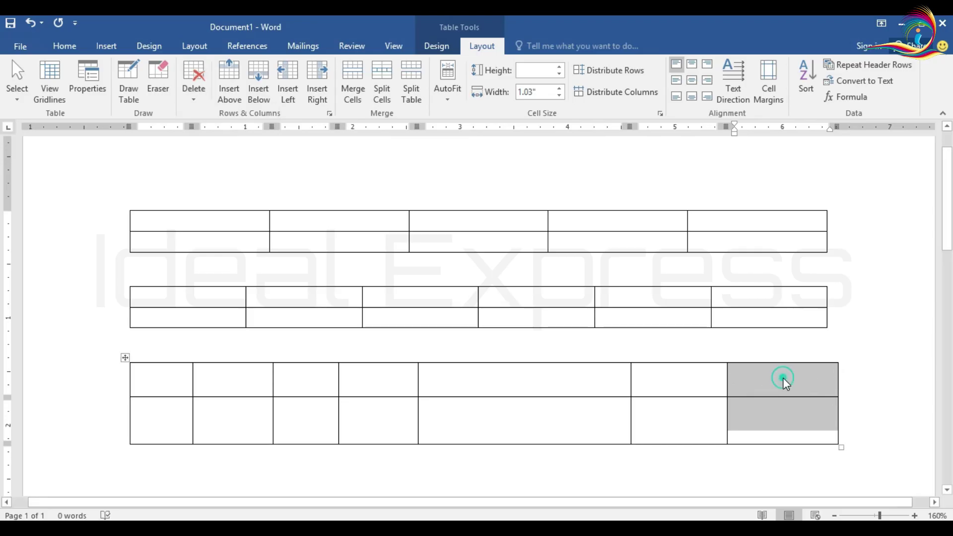
pyautogui.click(730, 378)
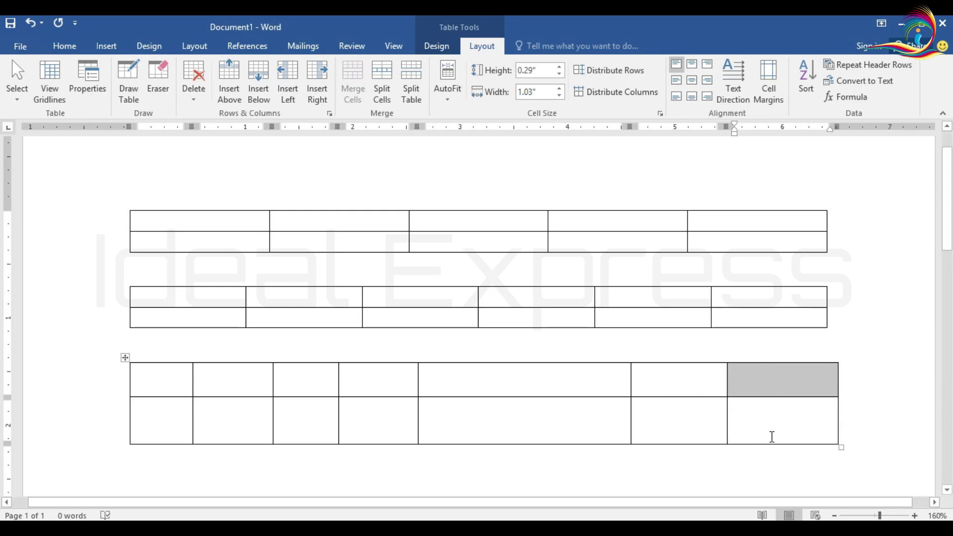
pyautogui.click(739, 373)
pyautogui.doubleClick(758, 374)
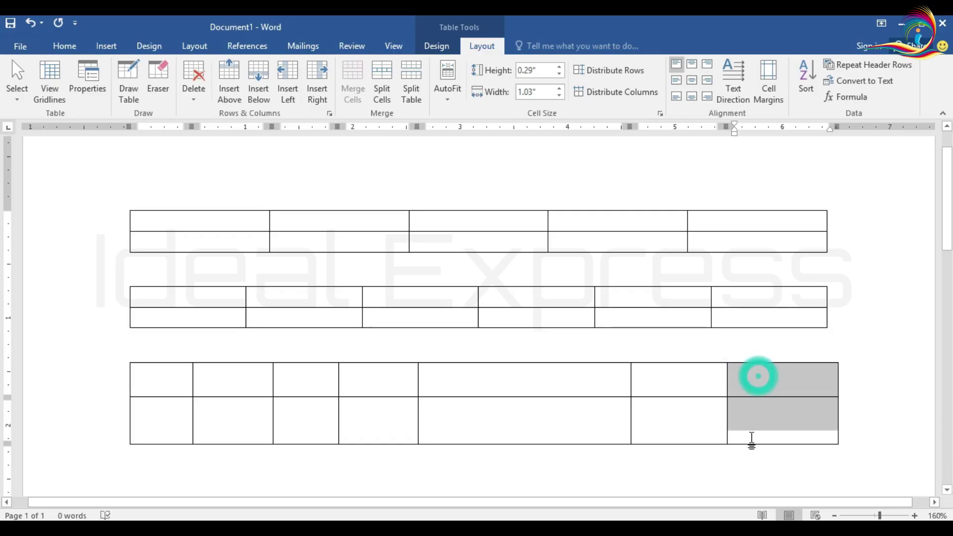
pyautogui.click(196, 82)
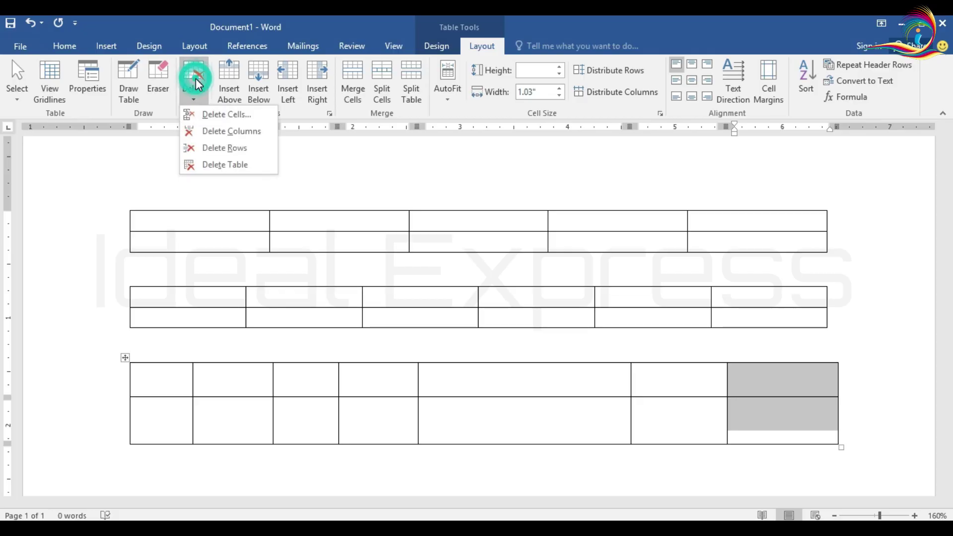
pyautogui.click(212, 133)
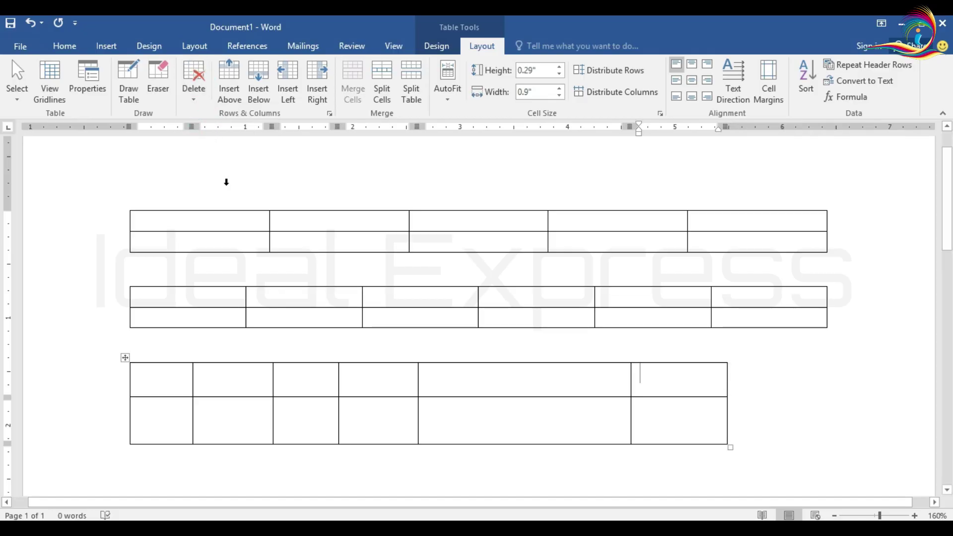
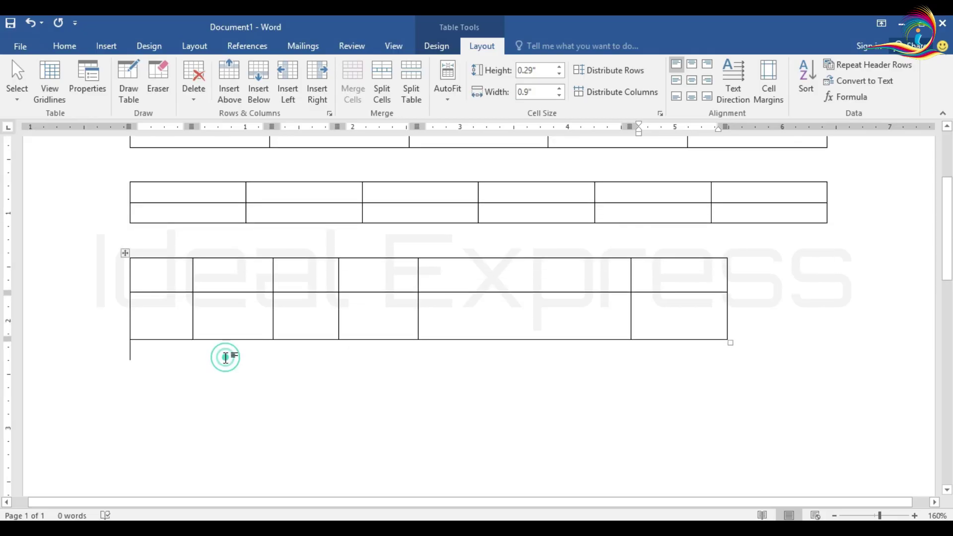
# Select all three tables together with the blank lines between them and delete them from the document
pyautogui.scroll(3, 553, 396)
pyautogui.scroll(3, 553, 398)
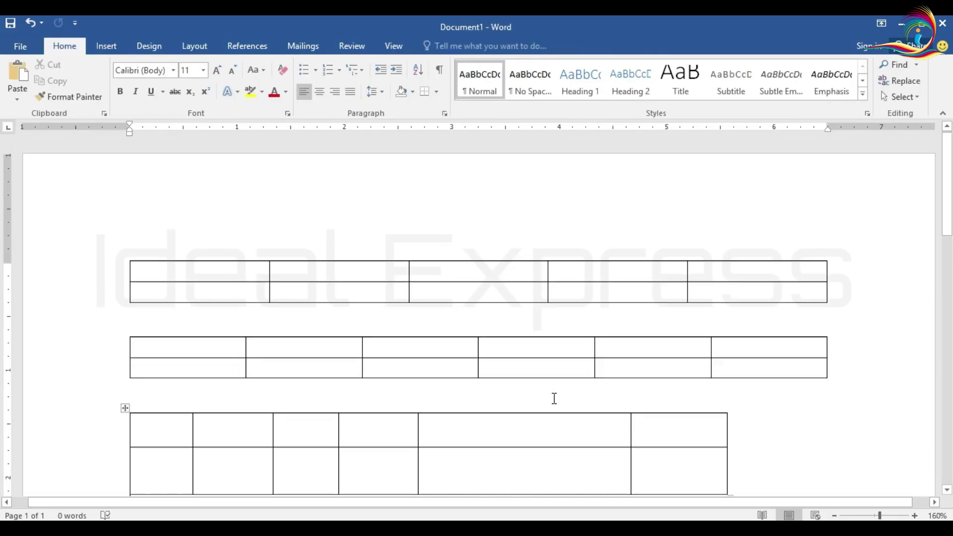
pyautogui.press('Return')
pyautogui.scroll(3, 537, 392)
pyautogui.scroll(1, 537, 392)
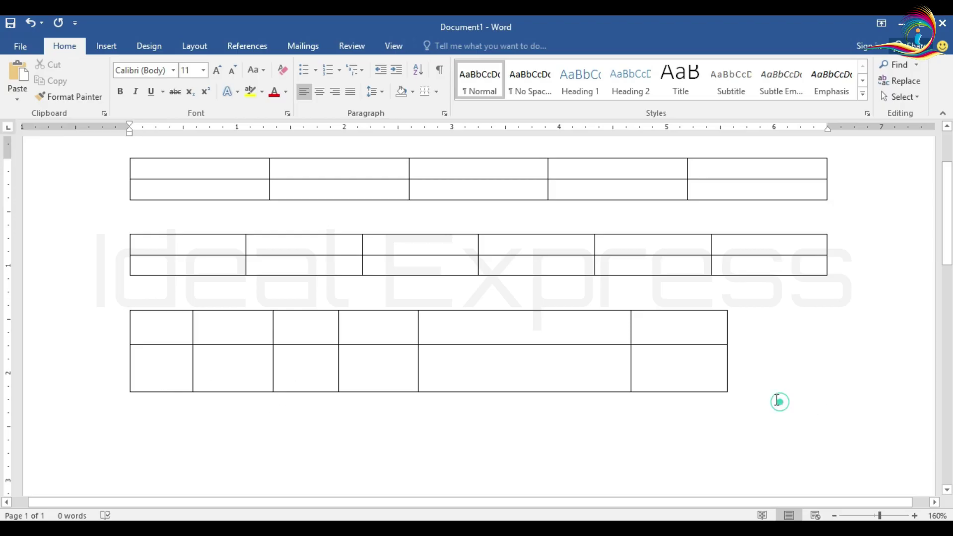
pyautogui.moveTo(778, 400)
pyautogui.mouseDown()
pyautogui.moveTo(261, 189)
pyautogui.moveTo(99, 165)
pyautogui.moveTo(81, 152)
pyautogui.mouseUp()
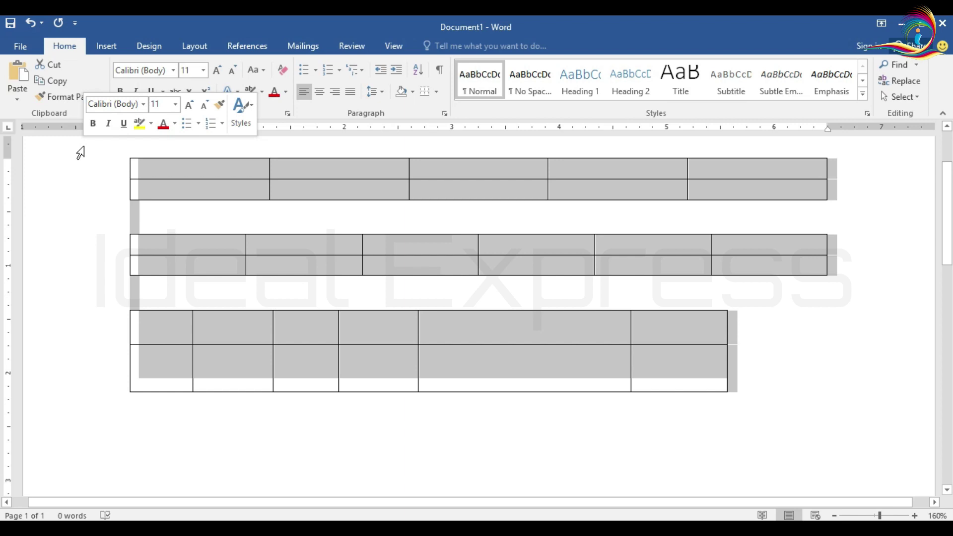
pyautogui.press('BackSpace')
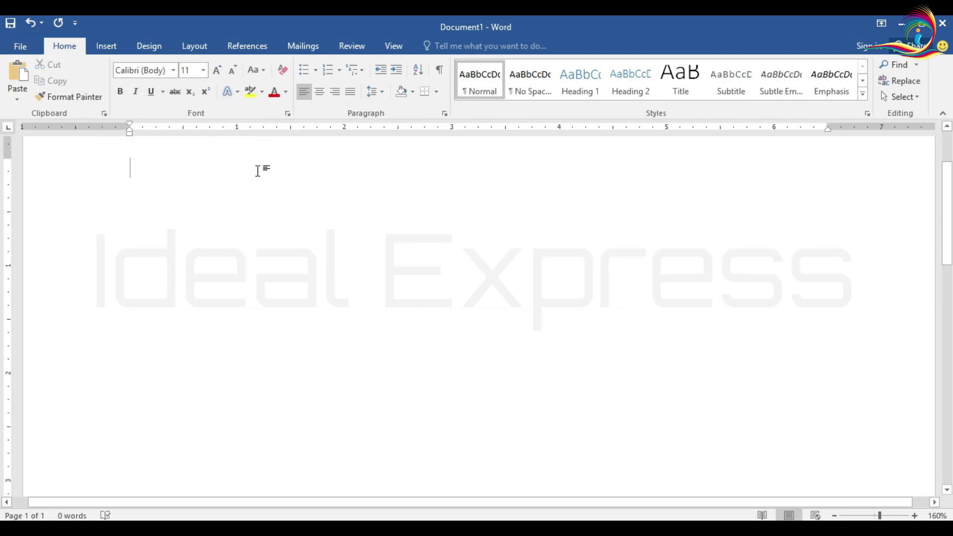
# Insert a table with seven columns and two rows on the empty page
pyautogui.click(106, 47)
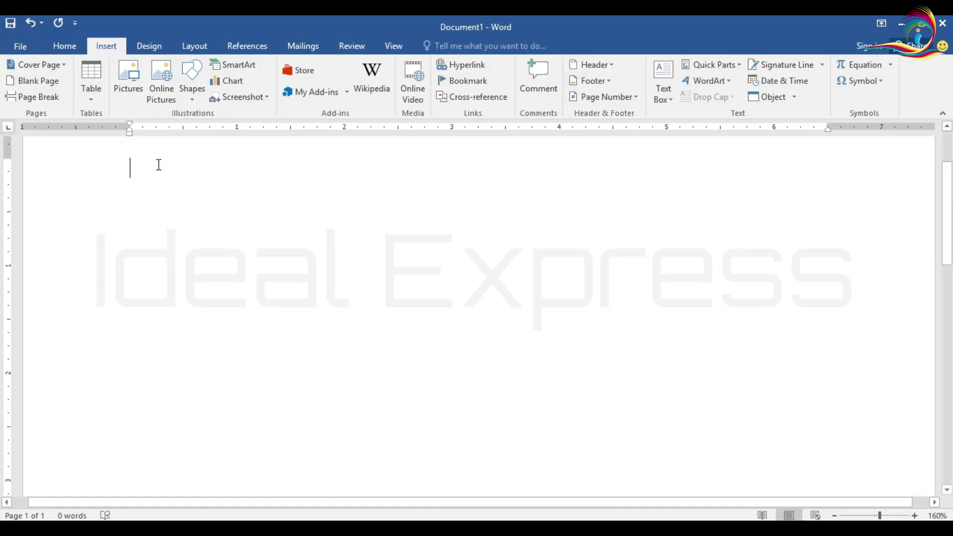
pyautogui.click(94, 99)
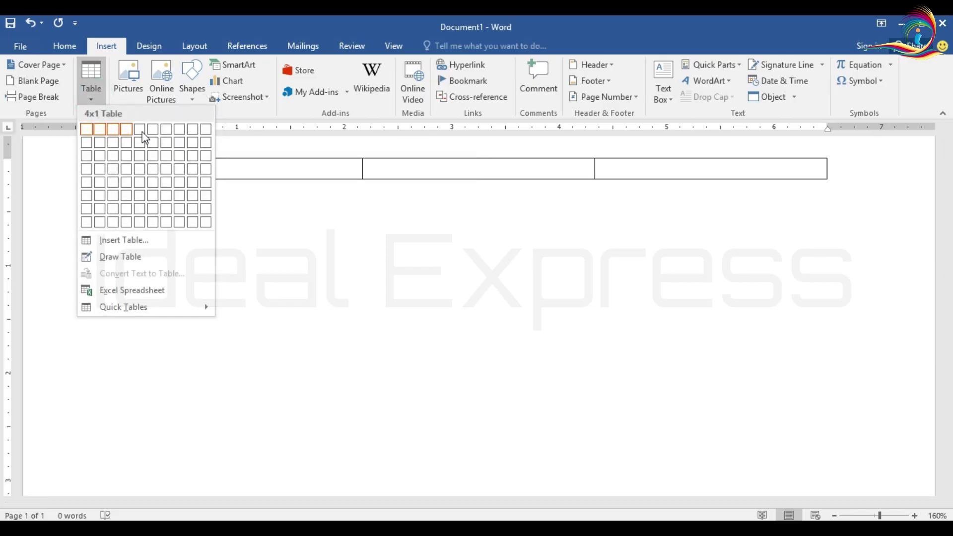
pyautogui.click(166, 144)
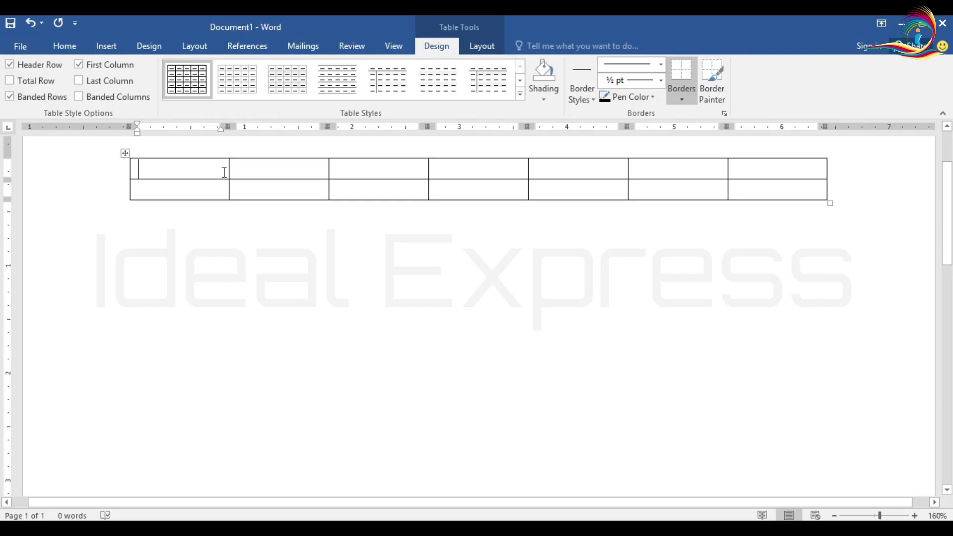
# Enter the headings Sl.No and Name in the first two cells of the table's top row
pyautogui.click(188, 168)
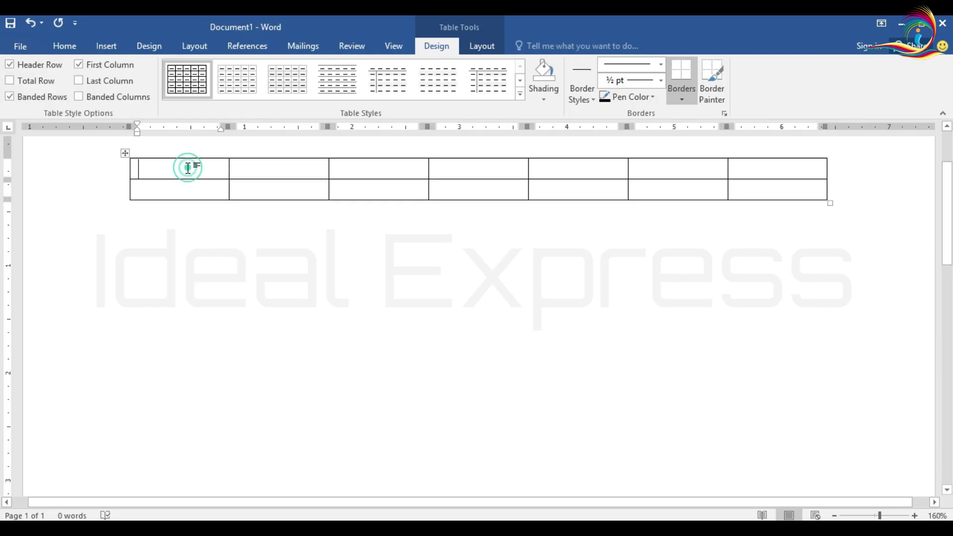
pyautogui.write('Sl.')
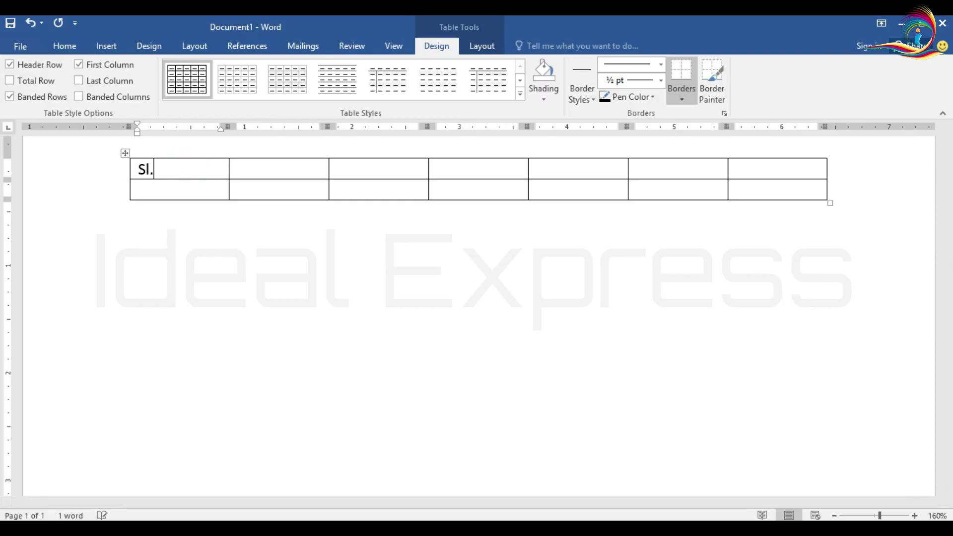
pyautogui.write('No')
pyautogui.press('Tab')
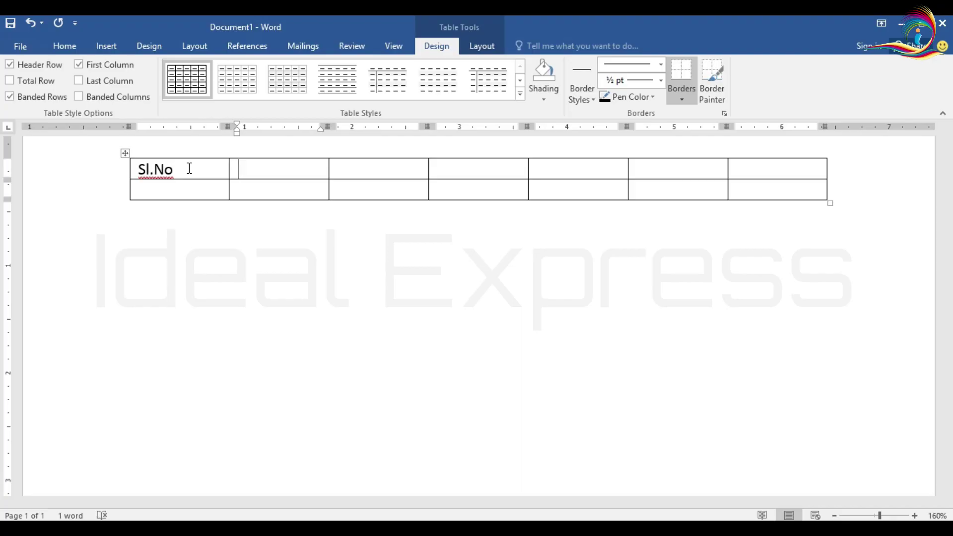
pyautogui.write('Name')
pyautogui.press('Tab')
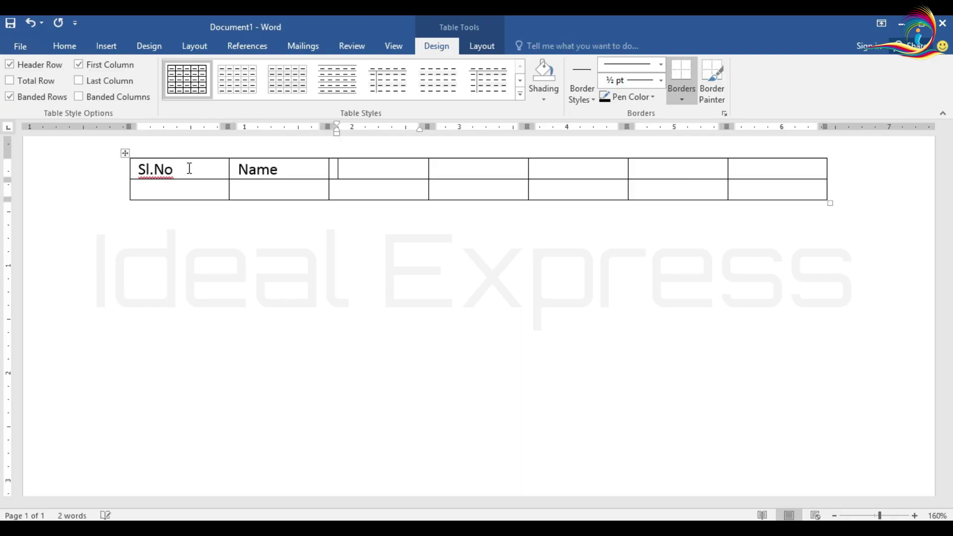
# Fill the remaining five header cells with M1, M2, M3, M4 and M5
pyautogui.write('M1')
pyautogui.press('Tab')
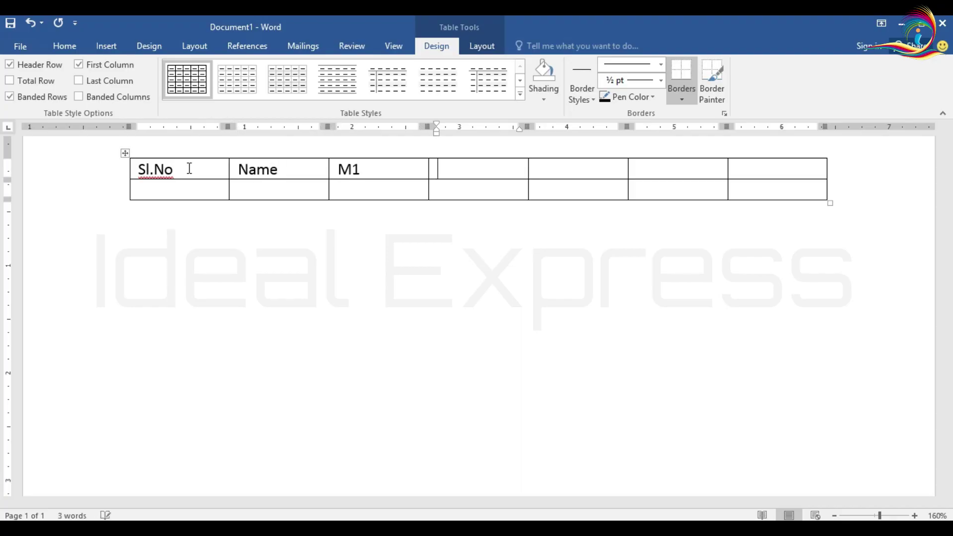
pyautogui.write('M2')
pyautogui.press('Tab')
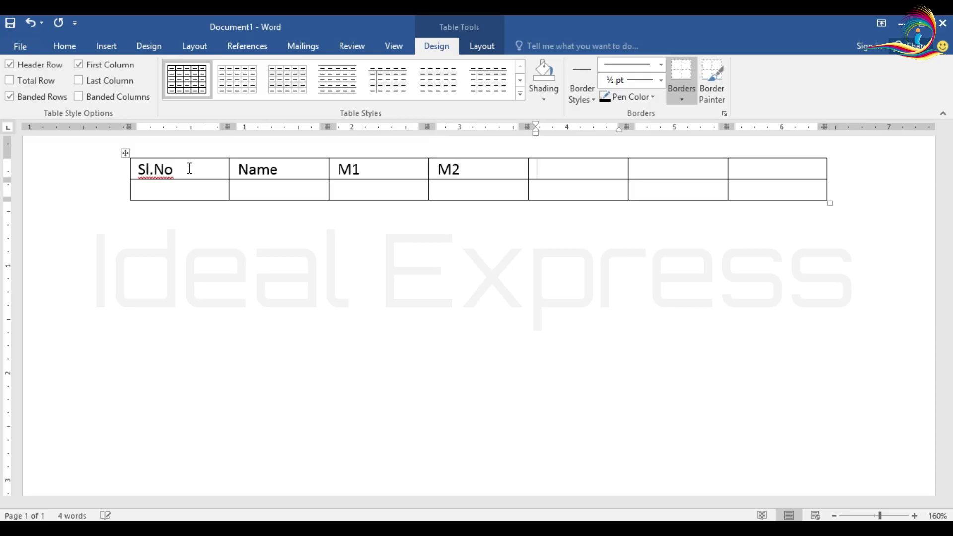
pyautogui.write('M3')
pyautogui.press('Tab')
pyautogui.write('M')
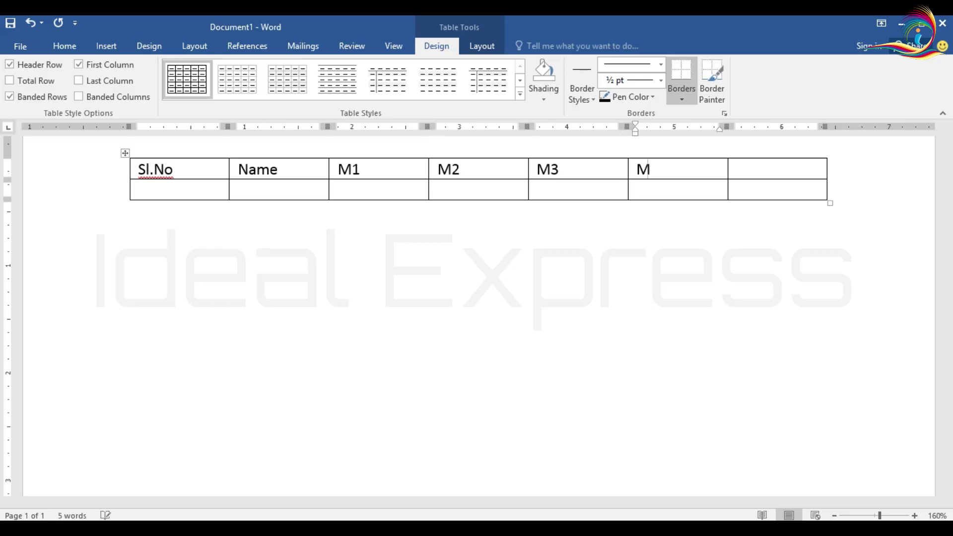
pyautogui.write('4')
pyautogui.press('Tab')
pyautogui.write('M5')
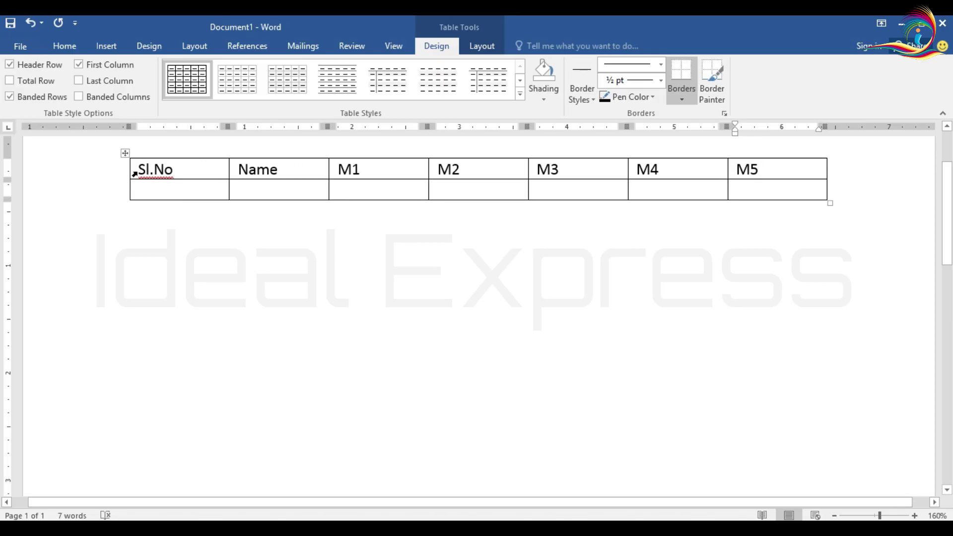
# Centre the text of the whole header row horizontally and vertically in its cells
pyautogui.moveTo(135, 174); pyautogui.dragTo(767, 176)
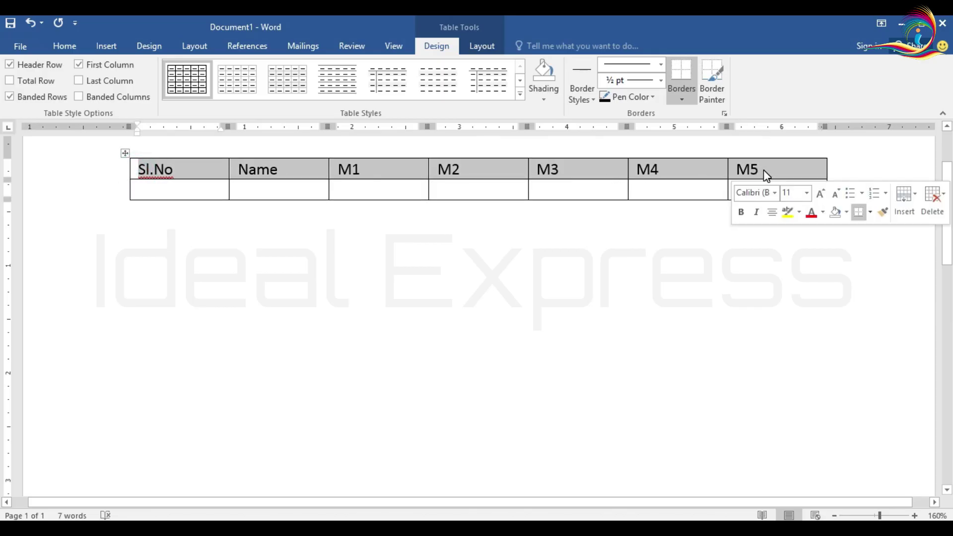
pyautogui.click(480, 46)
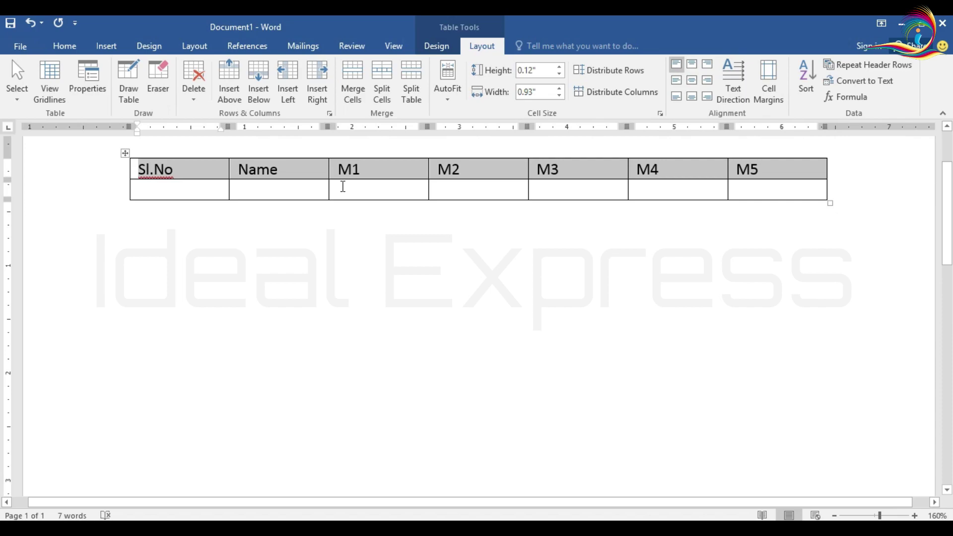
pyautogui.click(693, 81)
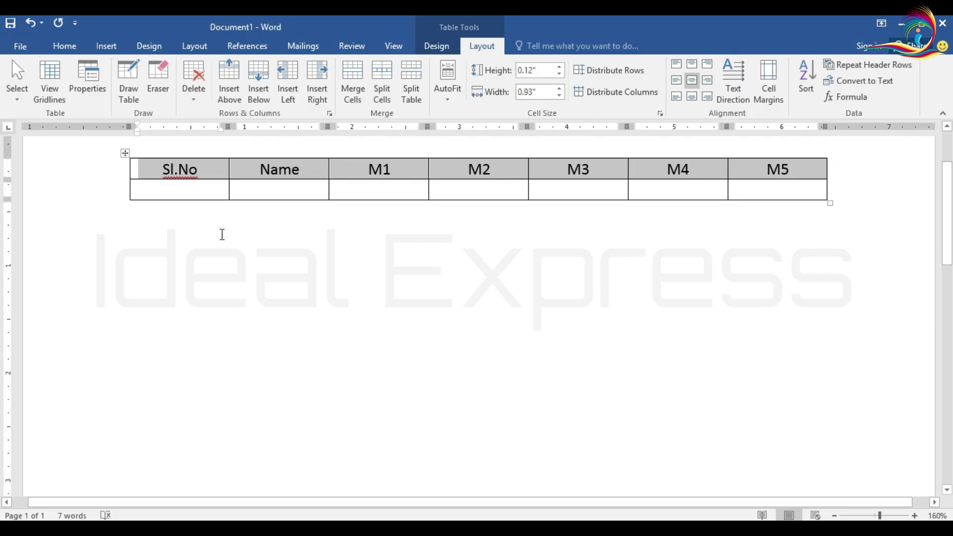
pyautogui.click(346, 262)
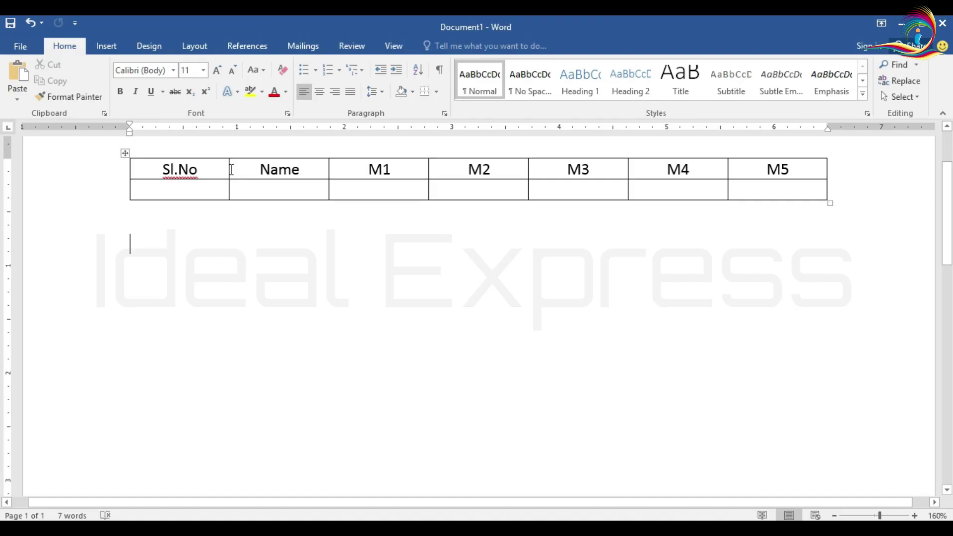
# Resize the Sl.No column against the Name column, leaving it just wide enough for its heading
pyautogui.moveTo(227, 169); pyautogui.dragTo(180, 177)
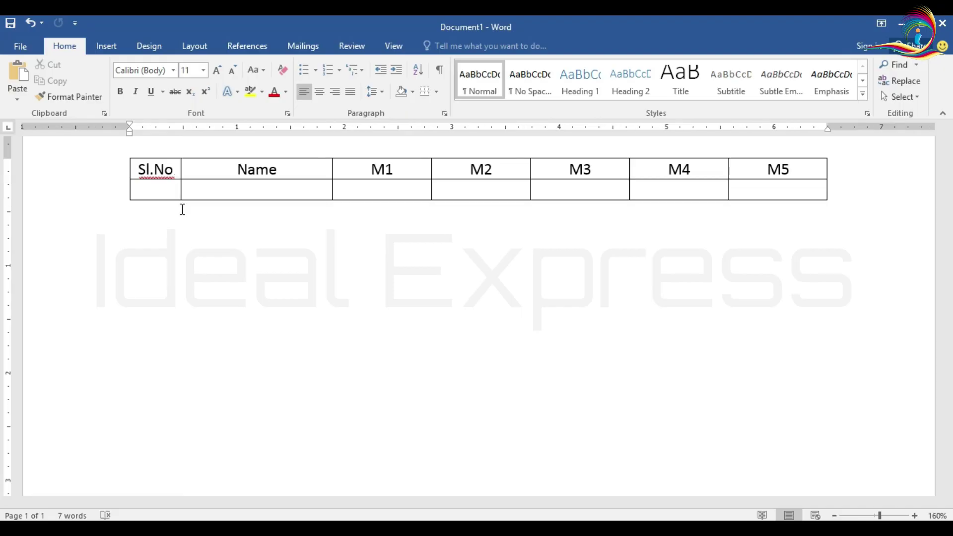
pyautogui.click(181, 166)
pyautogui.moveTo(181, 167); pyautogui.dragTo(279, 168)
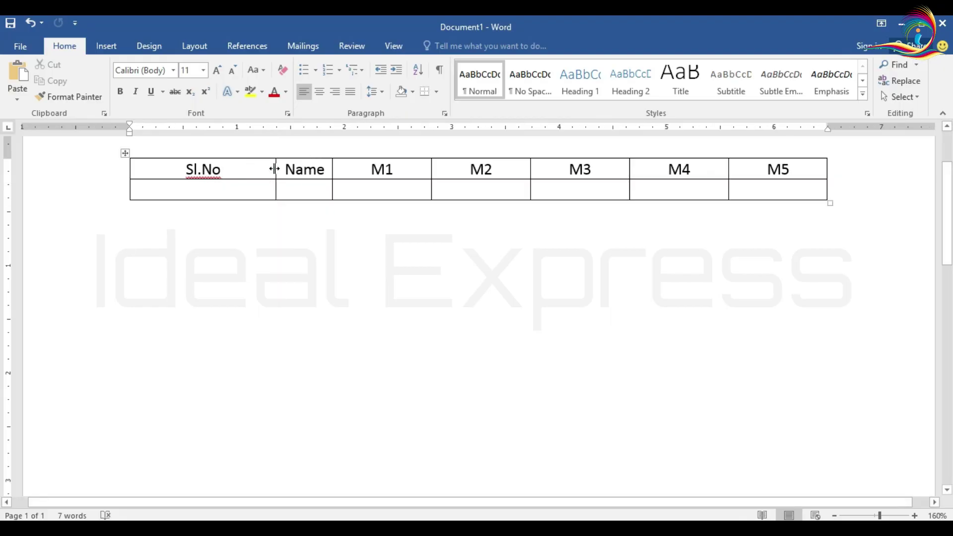
pyautogui.moveTo(275, 169); pyautogui.dragTo(178, 178)
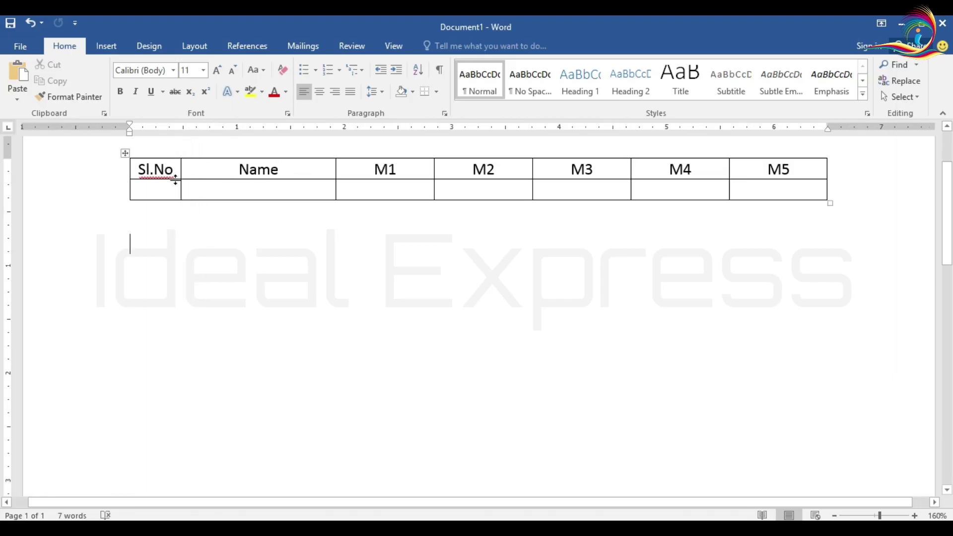
pyautogui.click(212, 180)
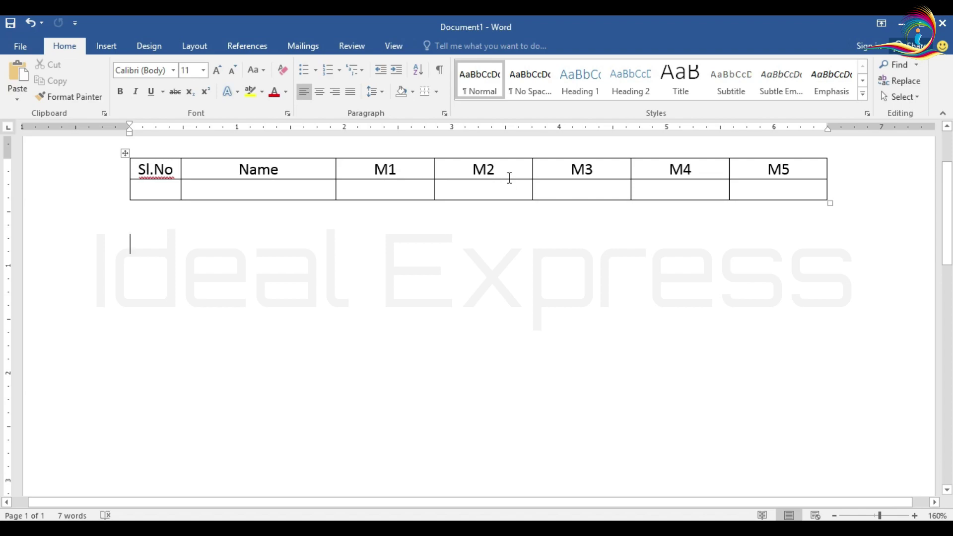
# Make the header row moderately taller than the row below by moving its lower border
pyautogui.click(289, 181)
pyautogui.moveTo(288, 181); pyautogui.dragTo(288, 211)
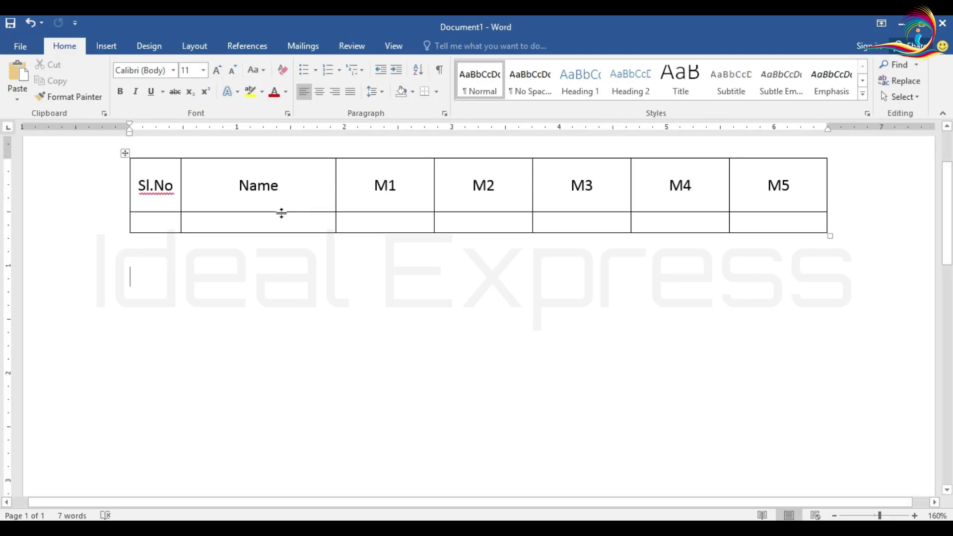
pyautogui.moveTo(281, 213); pyautogui.dragTo(280, 191)
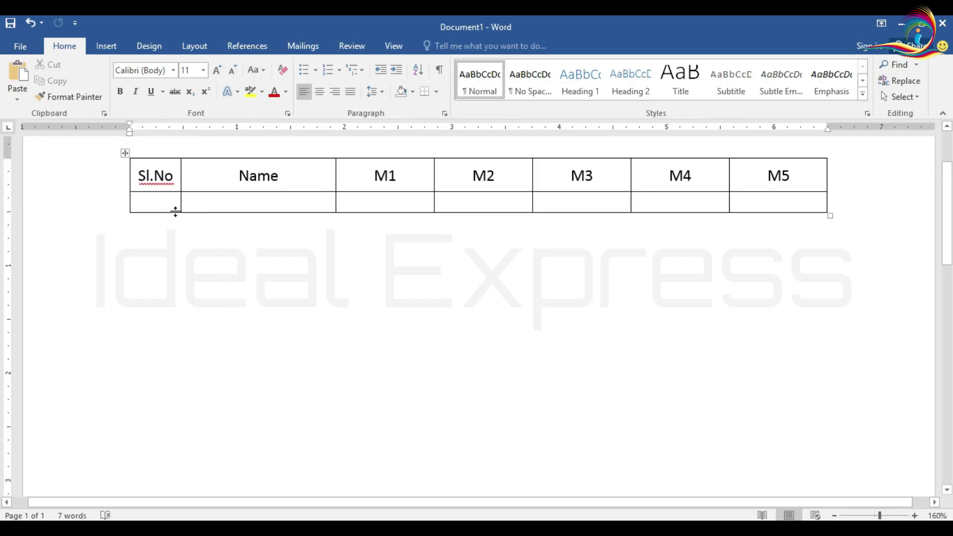
# Make all headings in the table's header row bold
pyautogui.moveTo(144, 171); pyautogui.dragTo(809, 172)
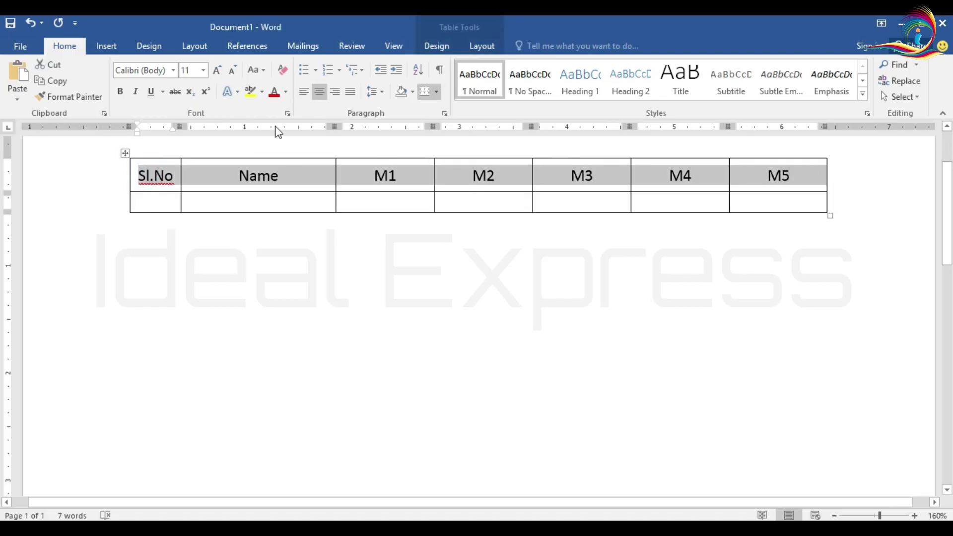
pyautogui.click(120, 91)
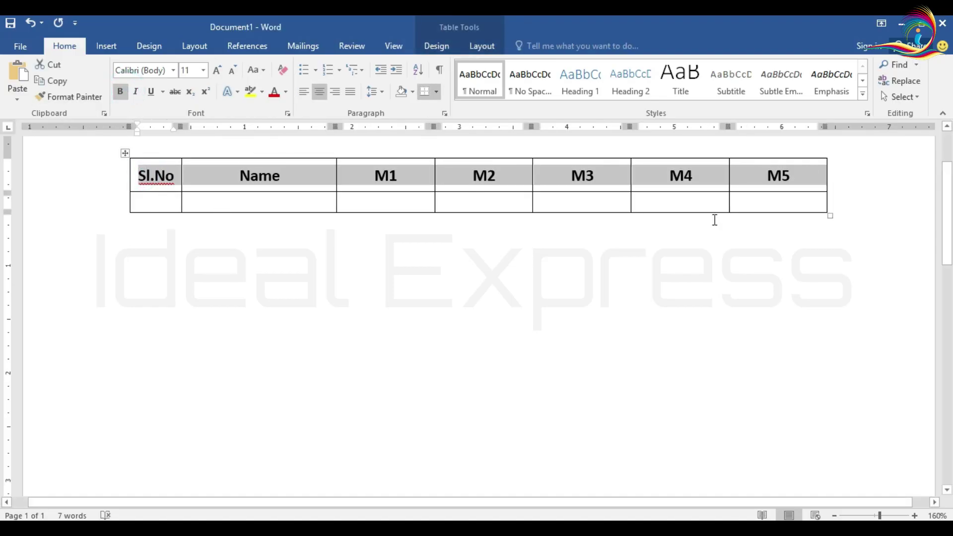
pyautogui.click(176, 203)
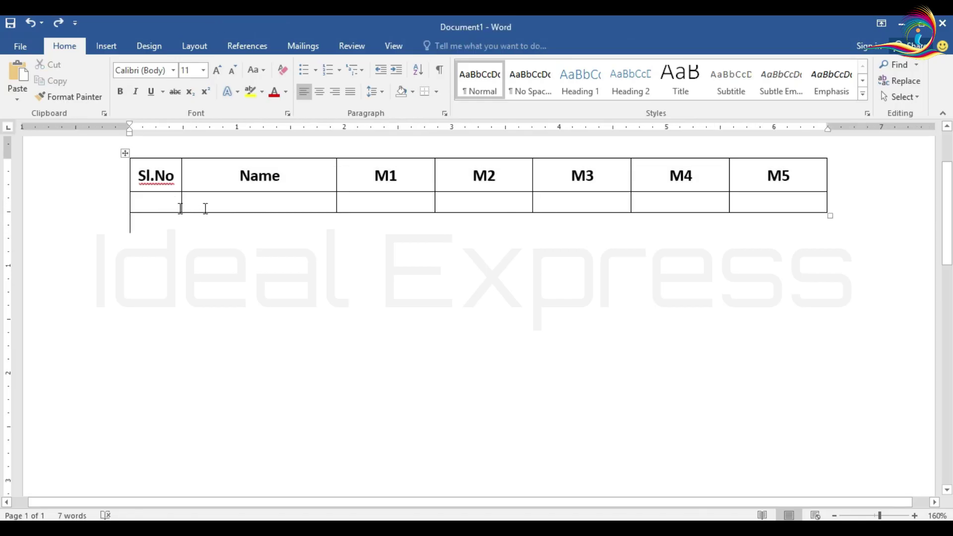
# Enter serial number 1. and the first person's name in the row below the headings
pyautogui.click(170, 202)
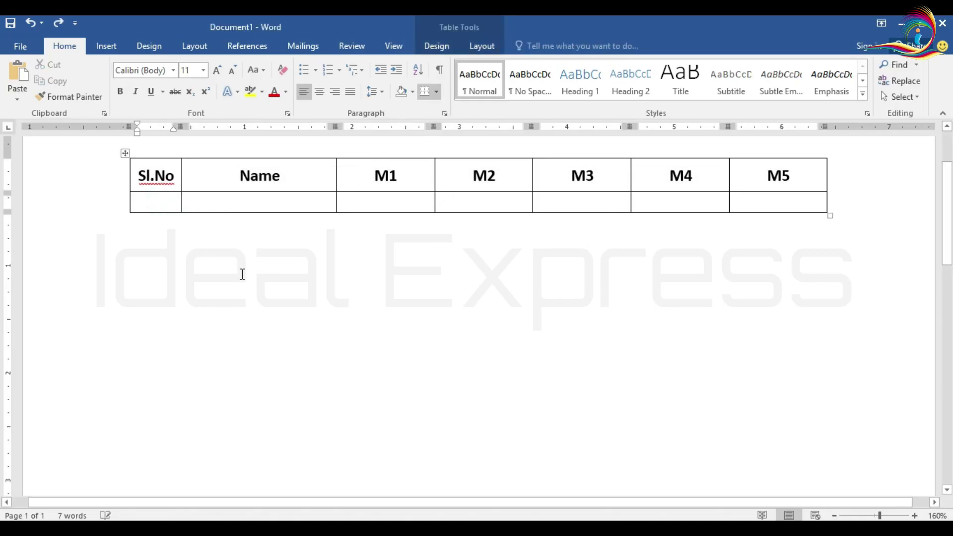
pyautogui.write('1.')
pyautogui.press('Tab')
pyautogui.write('Rema')
pyautogui.press('Tab')
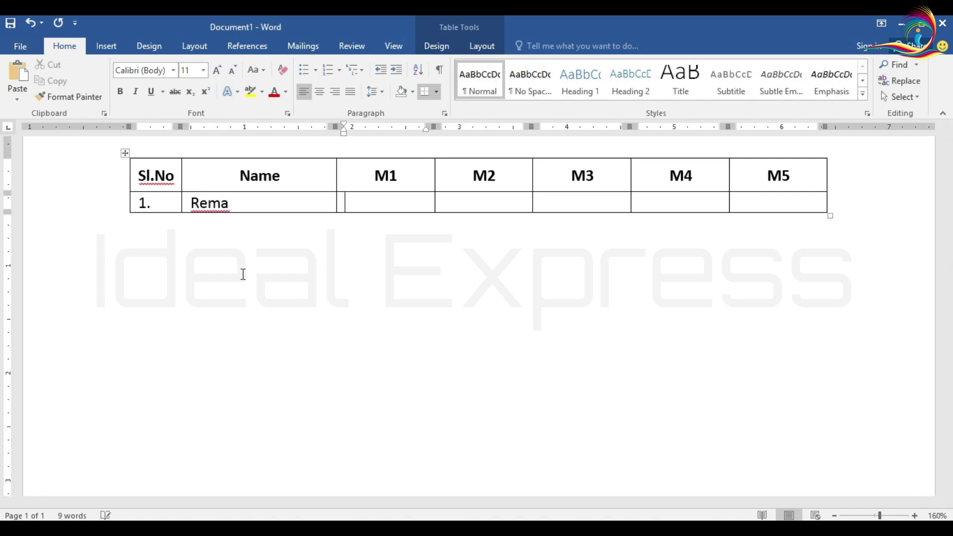
# Enter the marks 25, 45, 38, 32 and 45 in columns M1 to M5 of row 1
pyautogui.write('25')
pyautogui.press('Tab')
pyautogui.write('45')
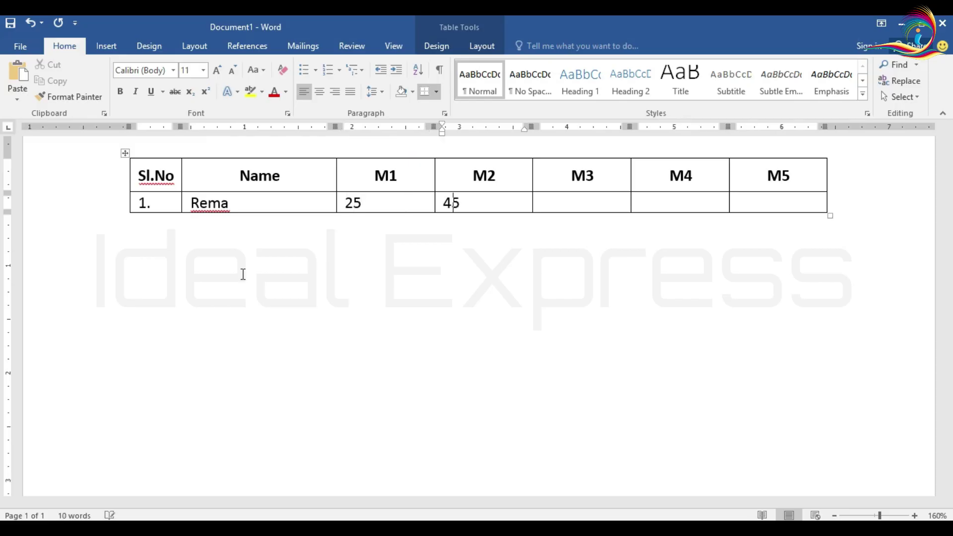
pyautogui.press('Tab')
pyautogui.write('38')
pyautogui.press('Tab')
pyautogui.write('32')
pyautogui.press('Tab')
pyautogui.write('45')
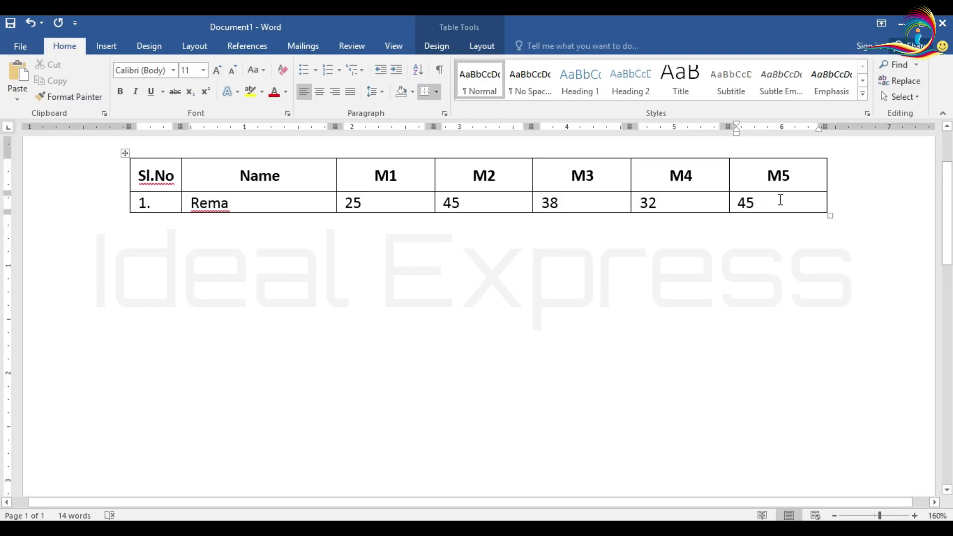
# Add rows 2. and 3., each with a person's name, and the marks 32, 48, 45, 37, 42 and 45, 48, 35, 28, 45
pyautogui.press('Tab')
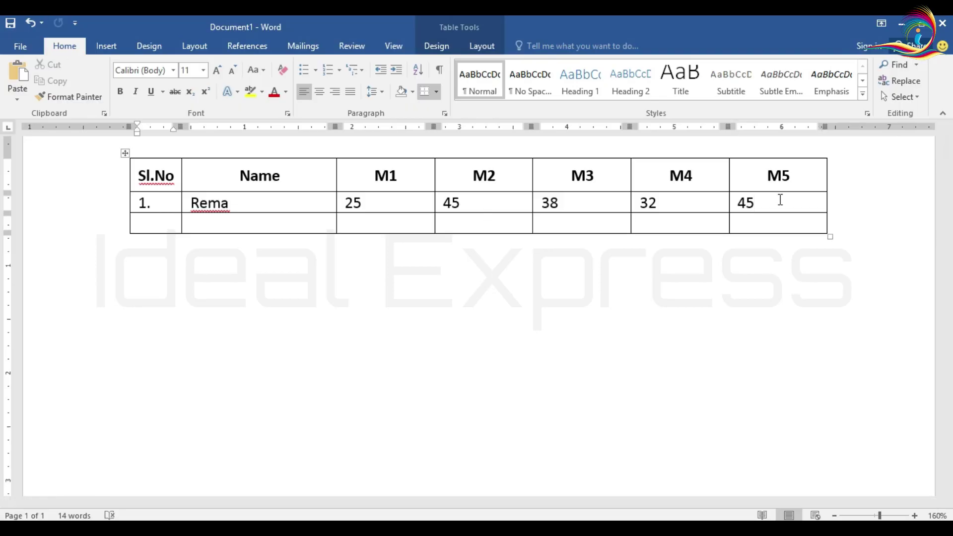
pyautogui.write('2.')
pyautogui.press('Tab')
pyautogui.write('Seema\t32\t48\t')
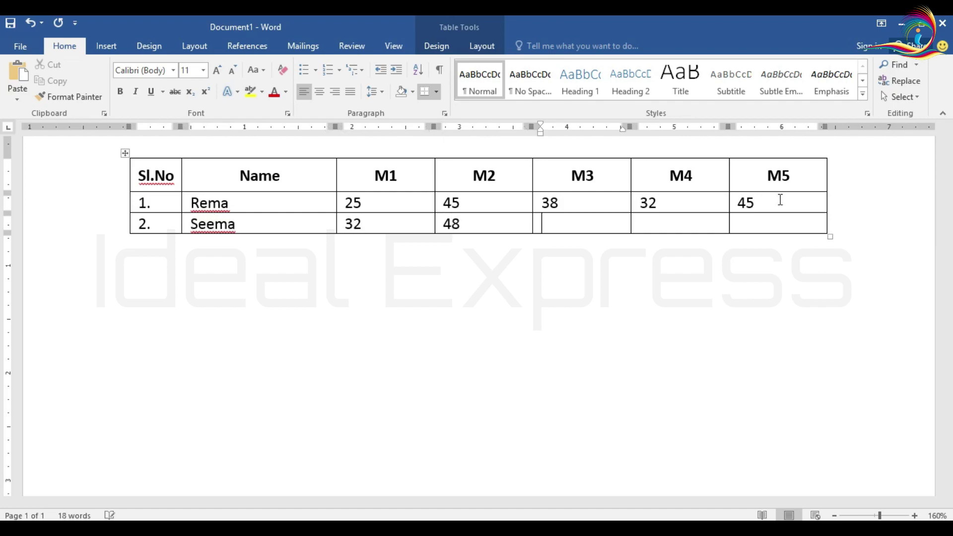
pyautogui.write('45\t37\t42\t3.\tR')
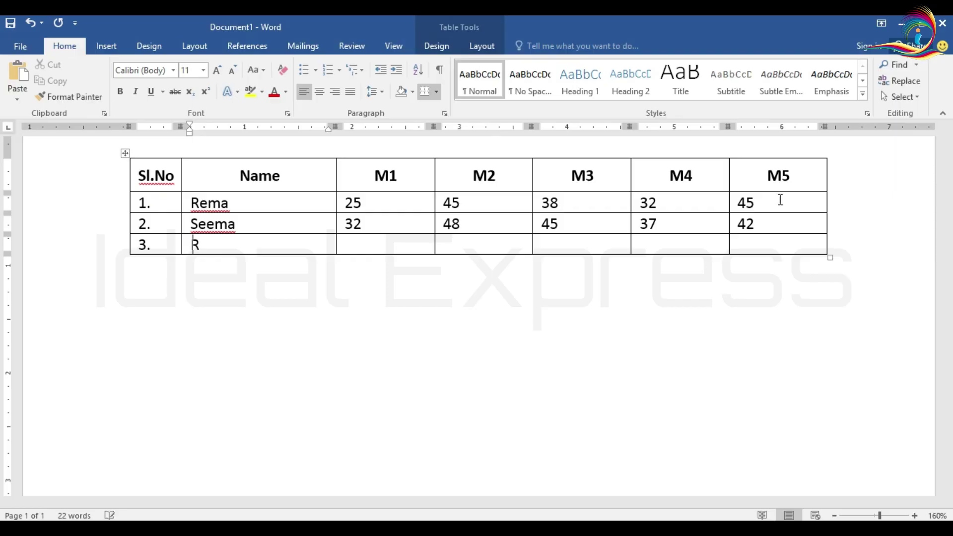
pyautogui.write('emya\t45\t48\t55\t28\t45')
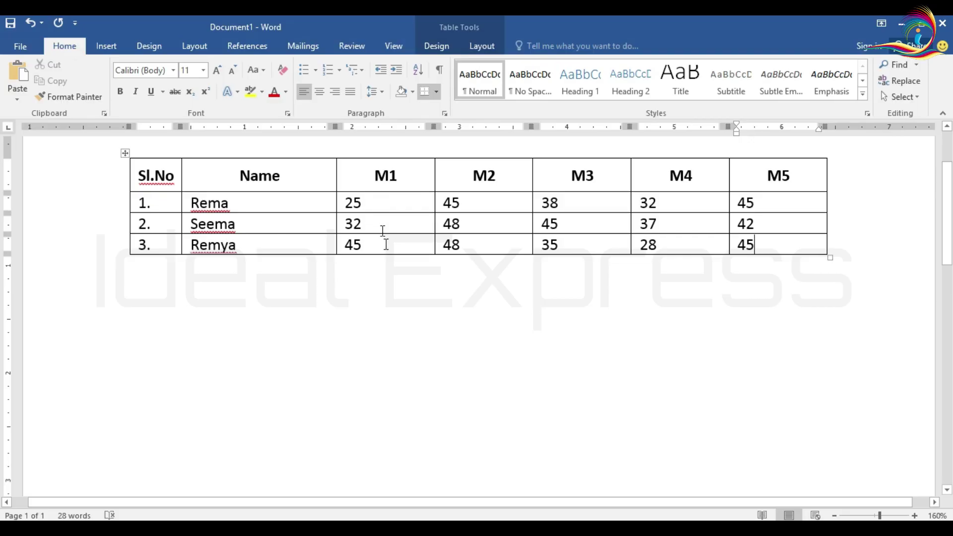
# Narrow the M1 column until it just fits its heading and marks
pyautogui.click(434, 177)
pyautogui.click(430, 179)
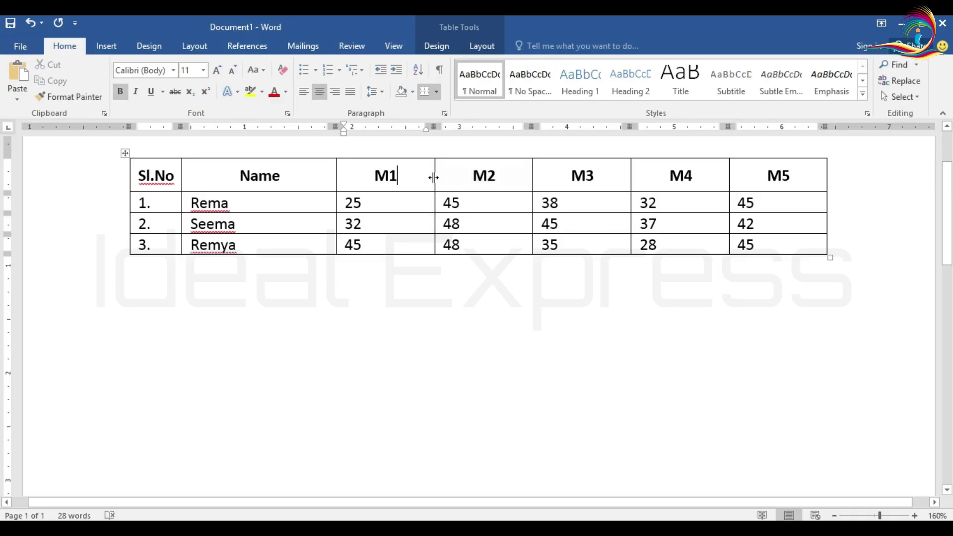
pyautogui.moveTo(431, 177); pyautogui.dragTo(378, 184)
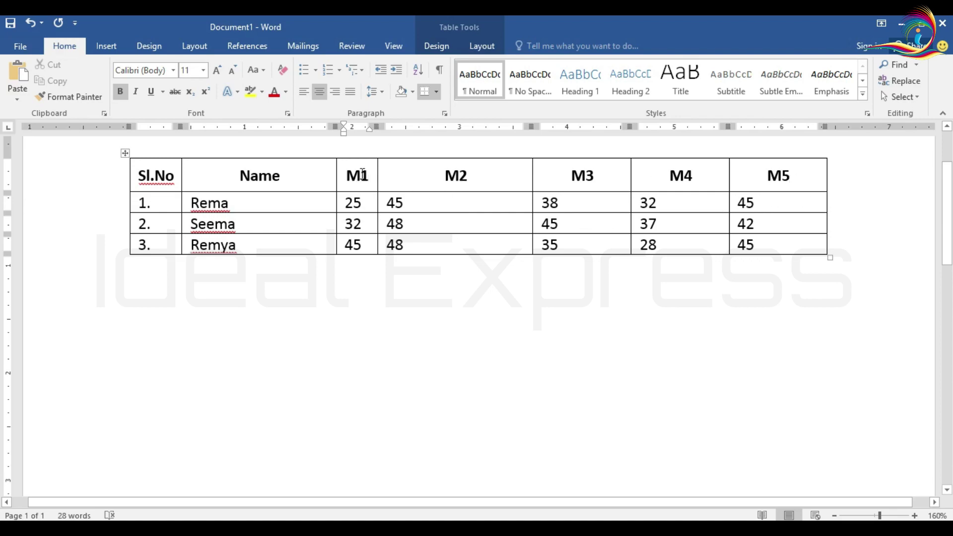
# Set the preferred width of columns M1 to M5 to 0.4 inches in the table properties
pyautogui.click(363, 154)
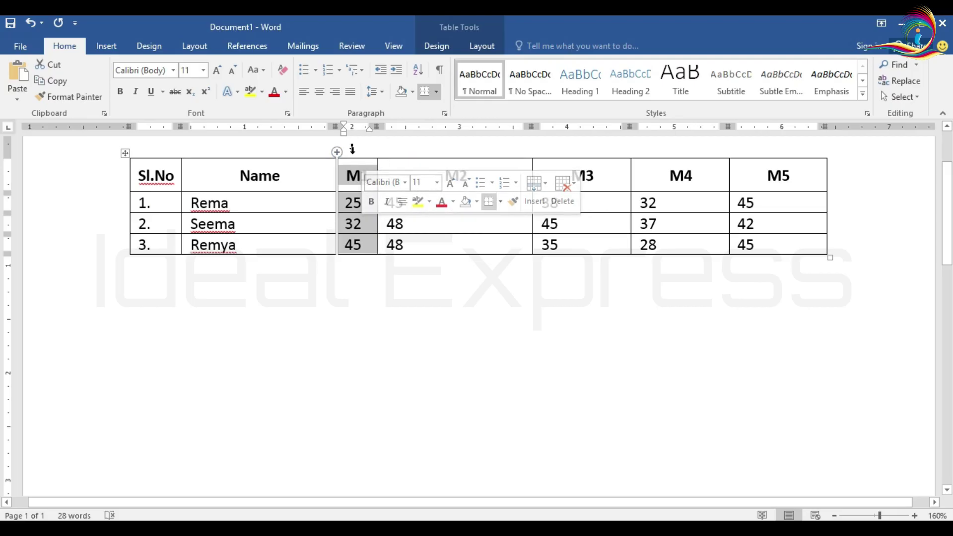
pyautogui.moveTo(358, 153); pyautogui.dragTo(770, 157)
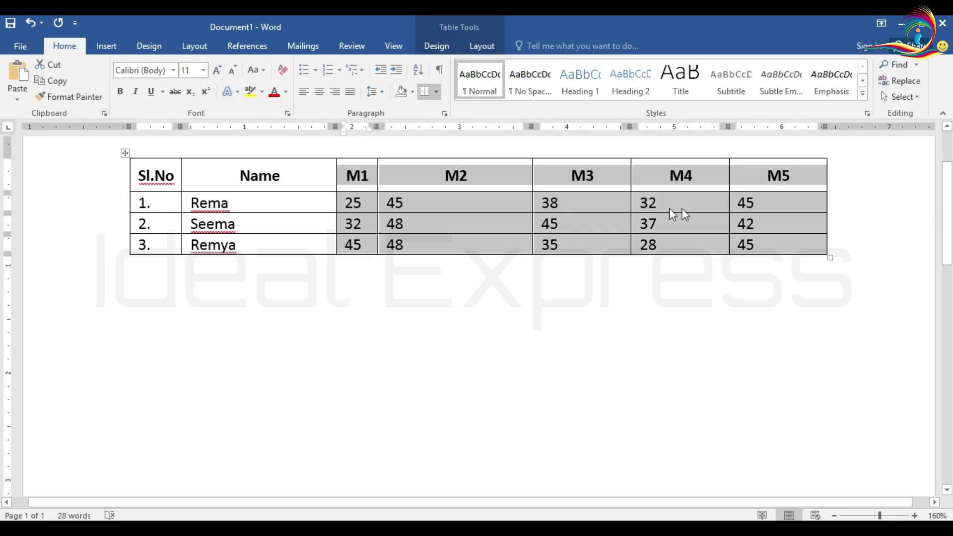
pyautogui.rightClick(605, 204)
pyautogui.click(513, 221)
pyautogui.rightClick(514, 220)
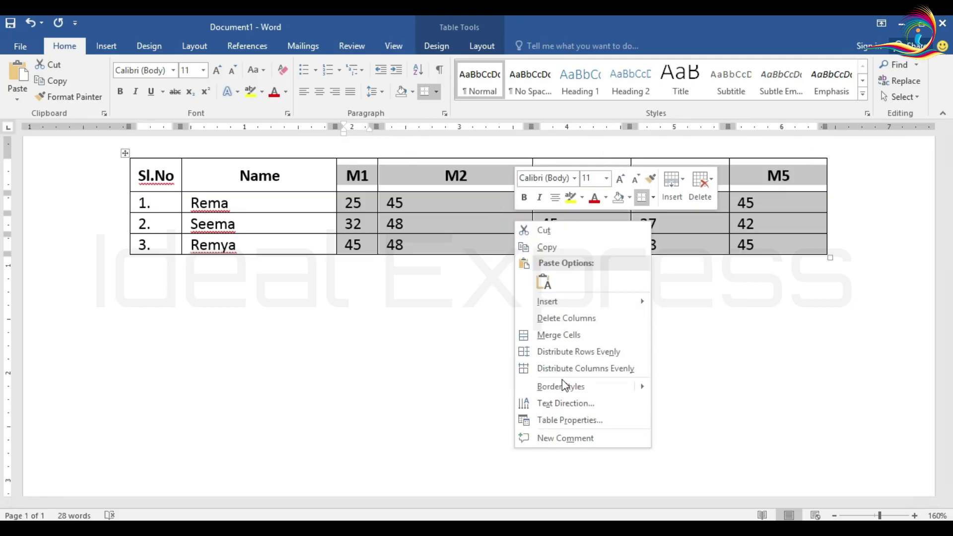
pyautogui.click(578, 419)
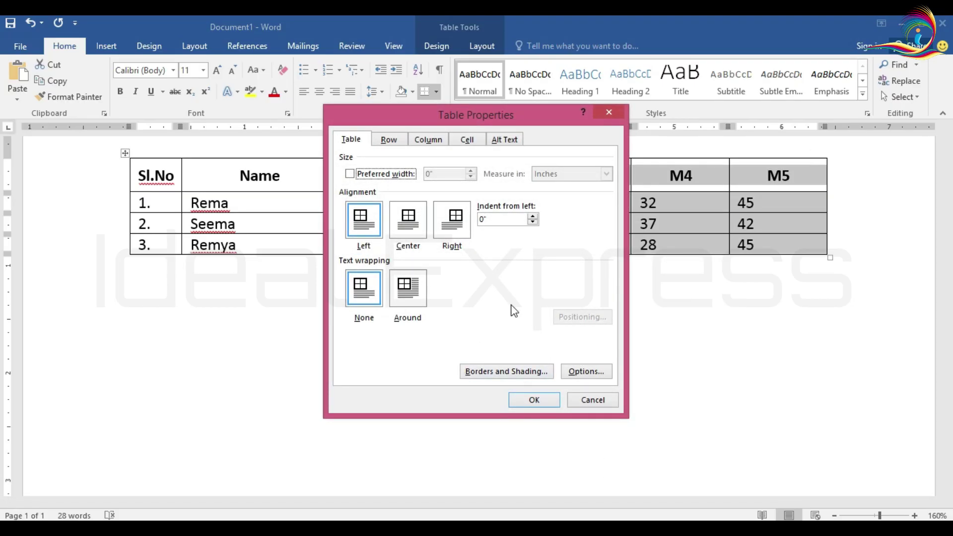
pyautogui.click(426, 140)
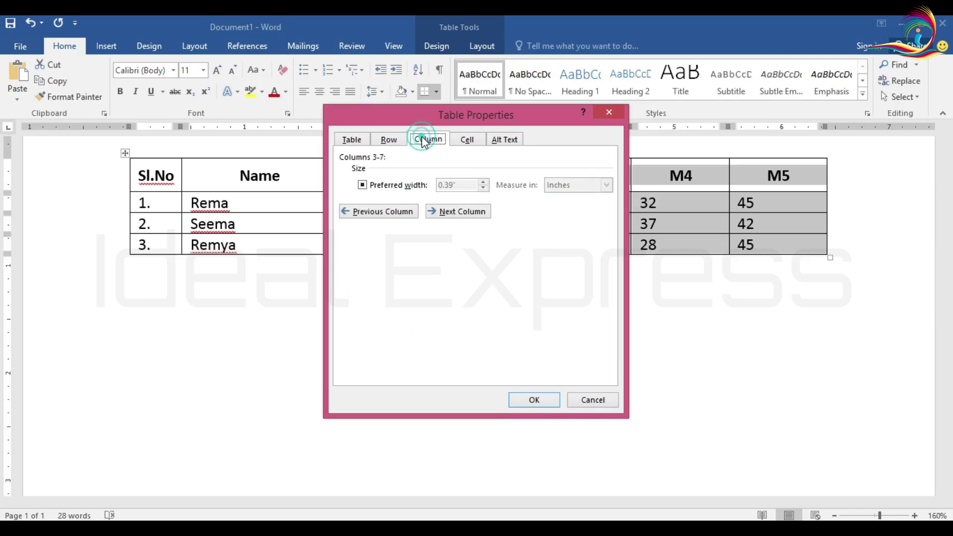
pyautogui.click(362, 186)
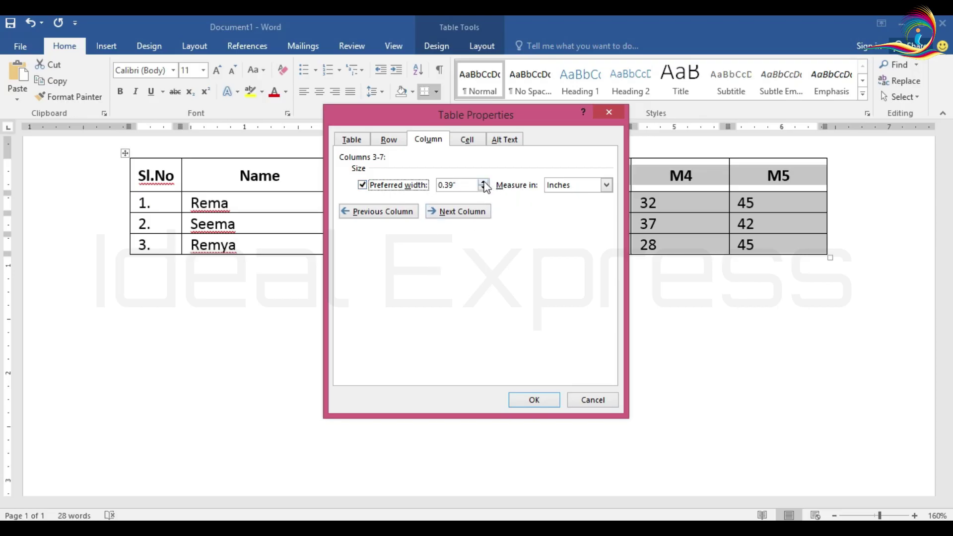
pyautogui.click(464, 182)
pyautogui.doubleClick(464, 182)
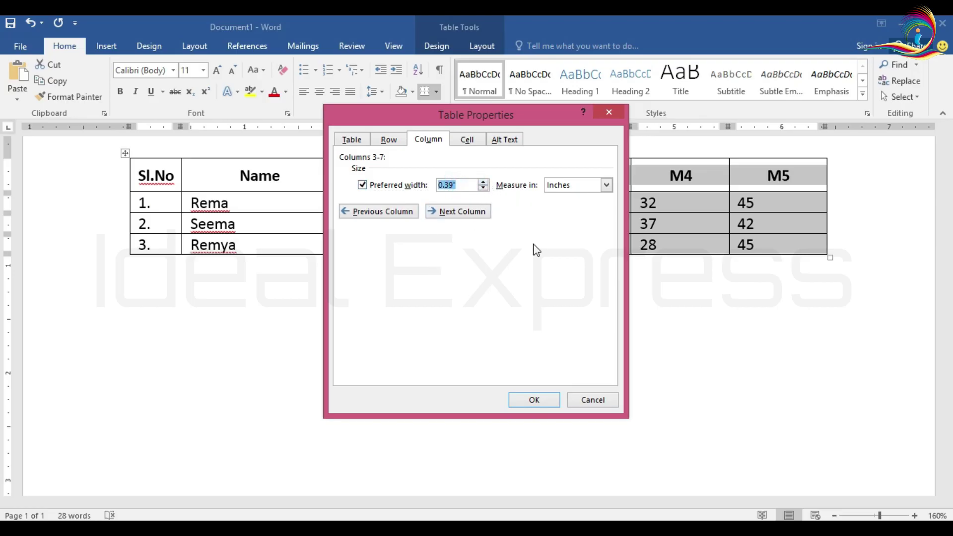
pyautogui.write('.4')
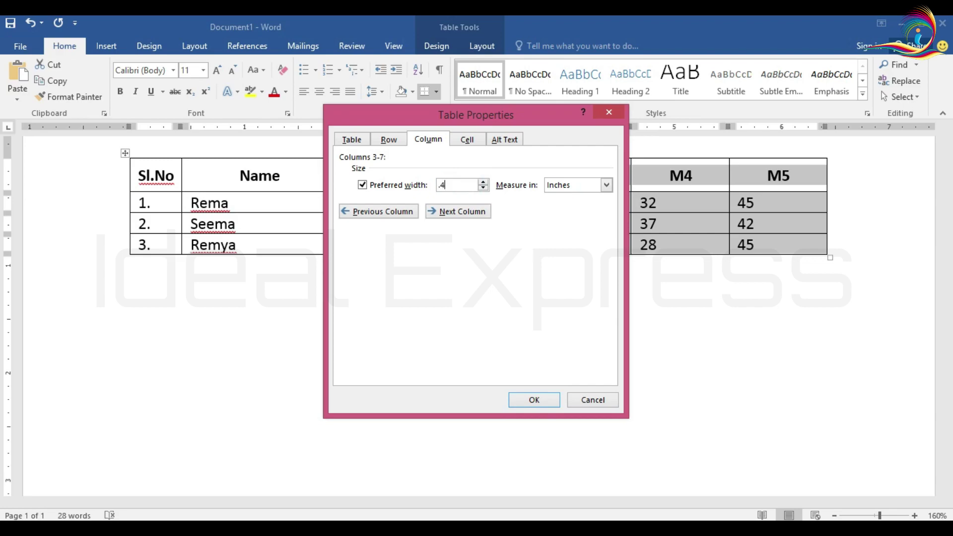
pyautogui.click(534, 400)
pyautogui.click(439, 246)
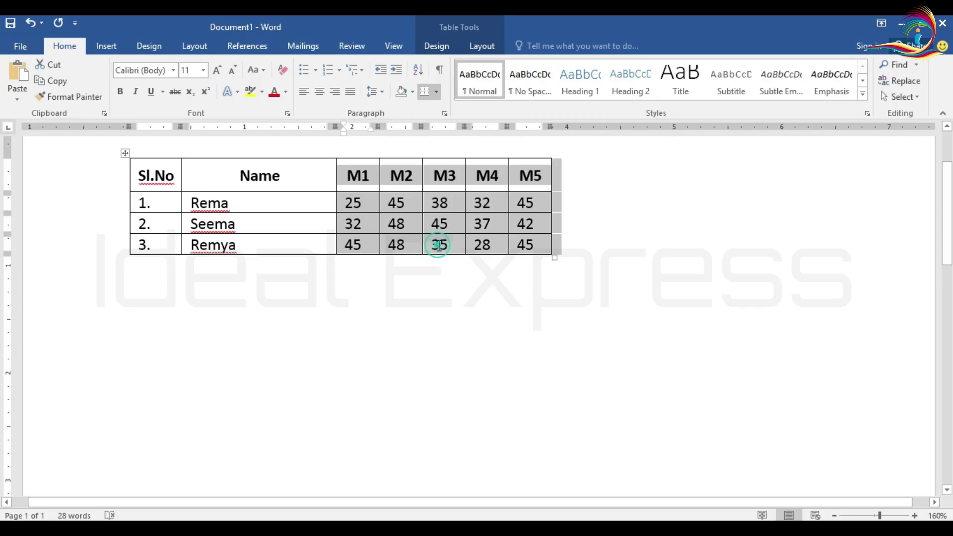
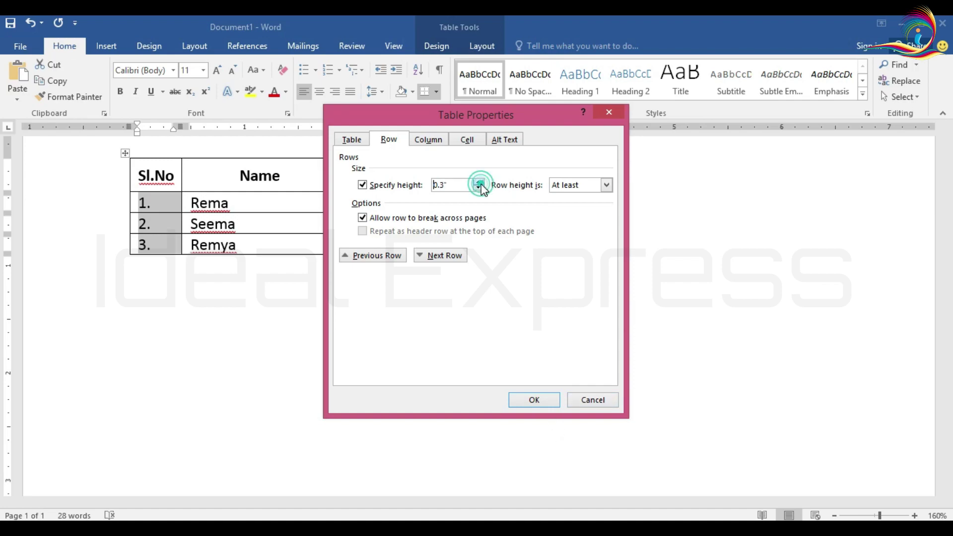
# Set the height of the three student rows to at least 0.4 inches
pyautogui.click(478, 182)
pyautogui.click(478, 182)
pyautogui.click(526, 401)
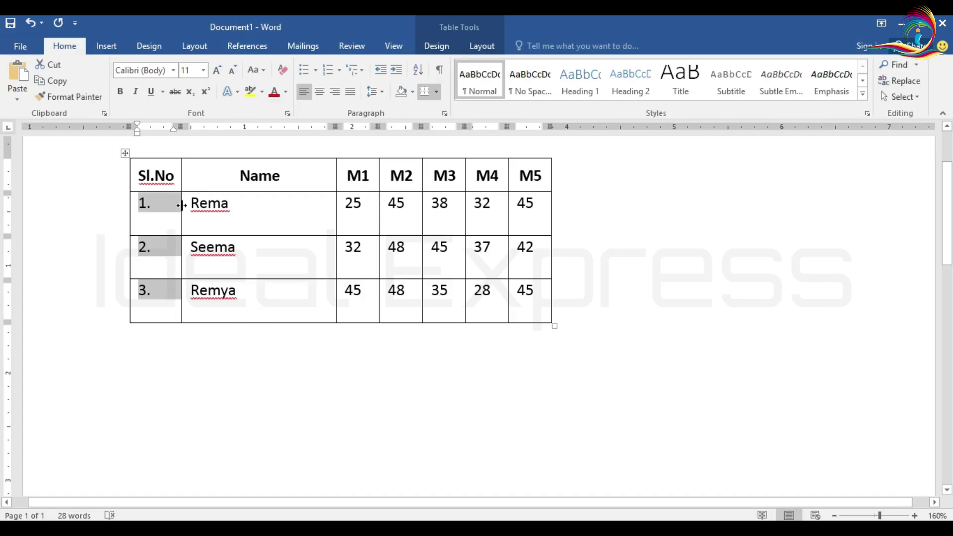
# Set the height of the three student rows to at least 0.2 inches in the table properties
pyautogui.rightClick(169, 219)
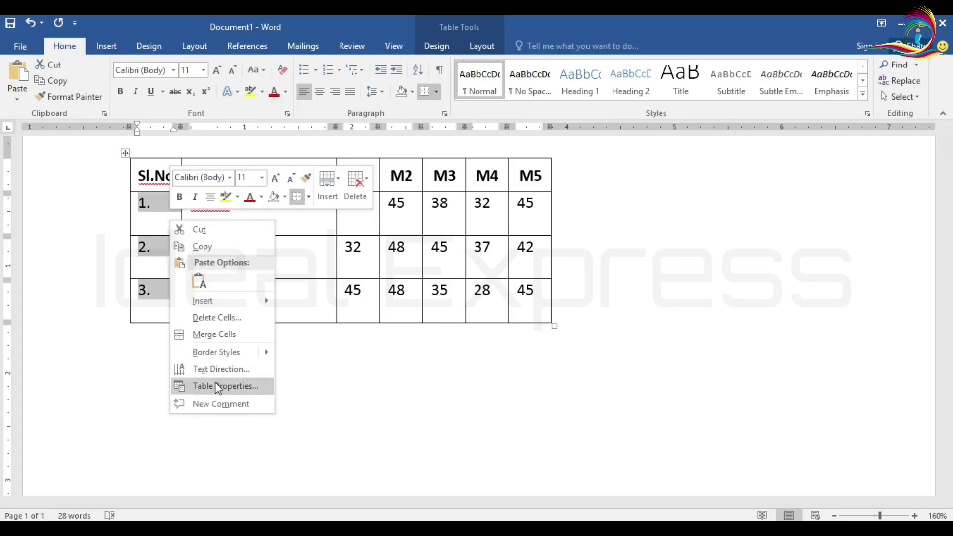
pyautogui.click(220, 385)
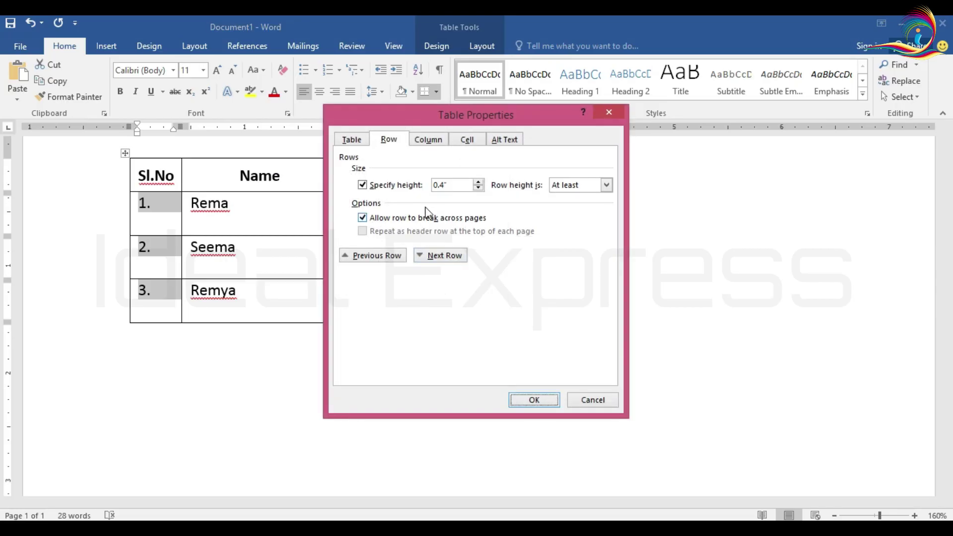
pyautogui.click(479, 189)
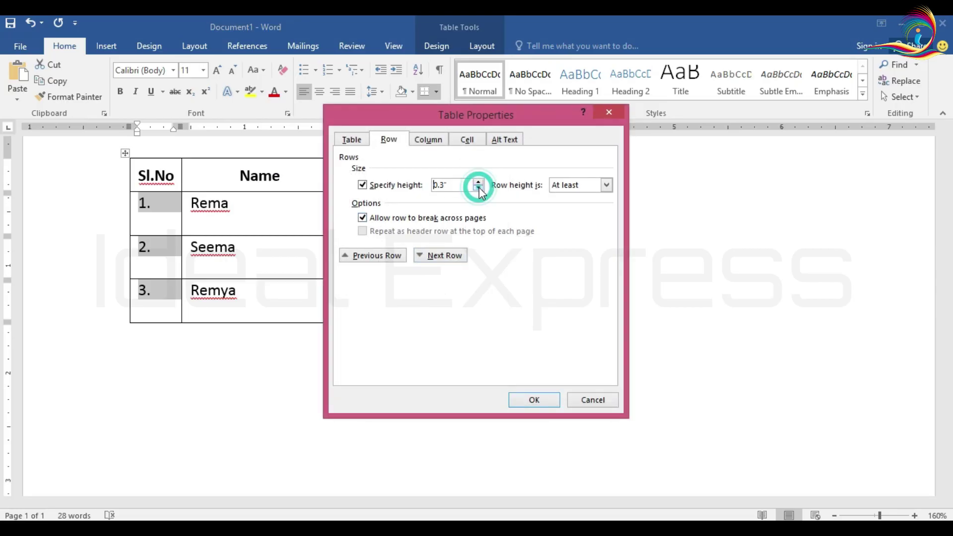
pyautogui.click(478, 189)
pyautogui.click(529, 412)
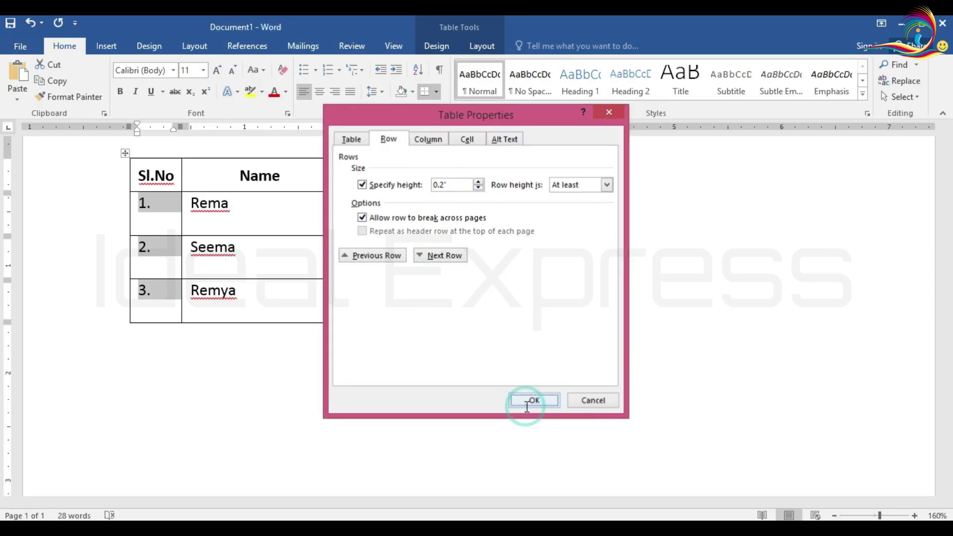
pyautogui.click(330, 279)
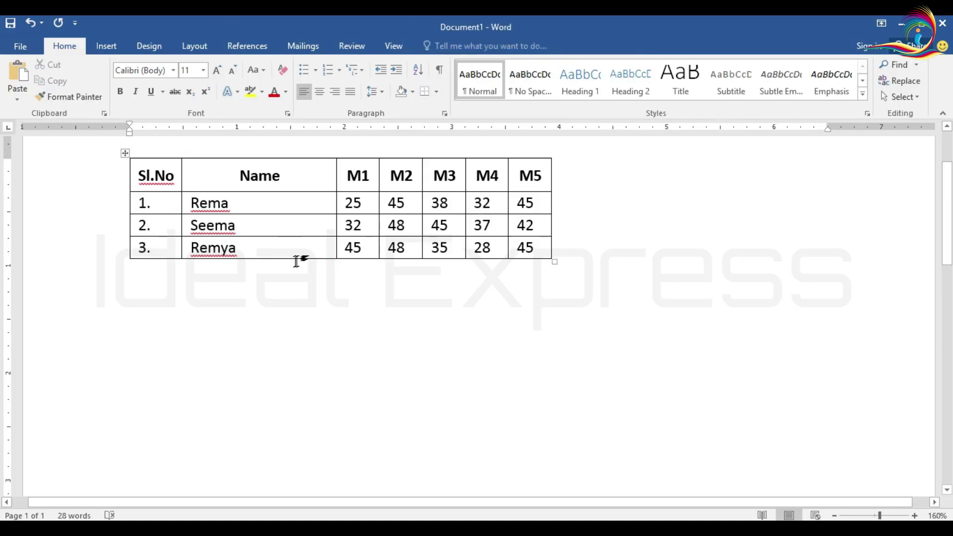
# Stretch row 3 to about 0.77 inches tall and centre its contents horizontally and vertically in the cells
pyautogui.moveTo(297, 256); pyautogui.dragTo(296, 318)
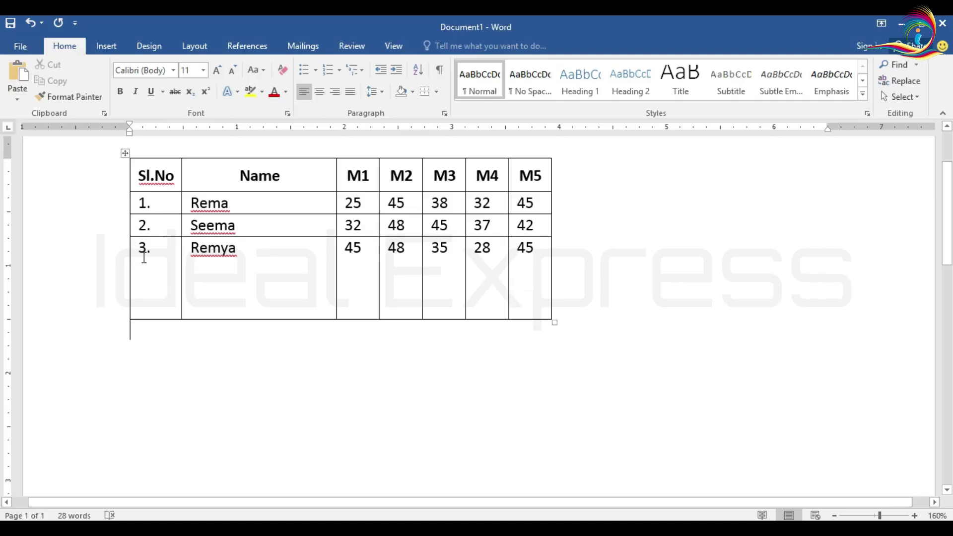
pyautogui.moveTo(143, 256); pyautogui.dragTo(516, 248)
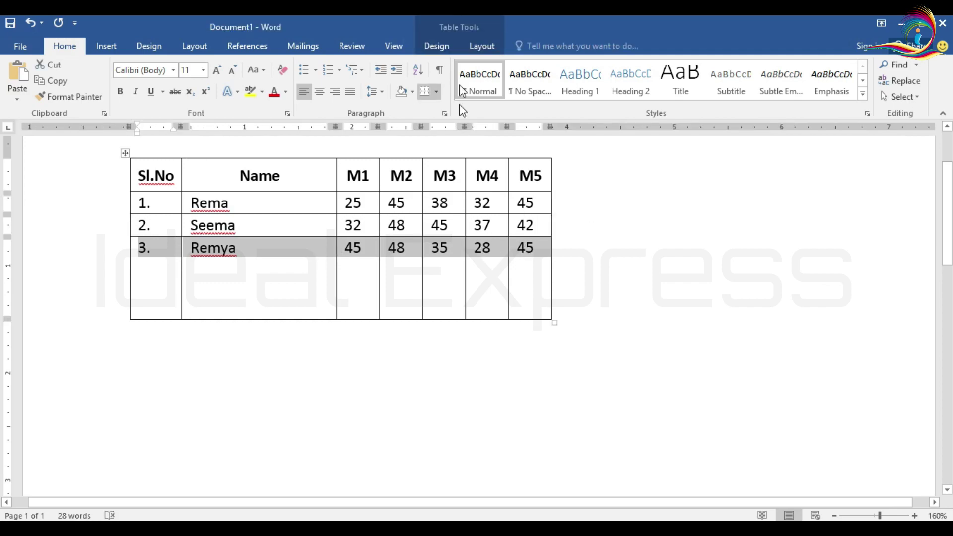
pyautogui.click(480, 48)
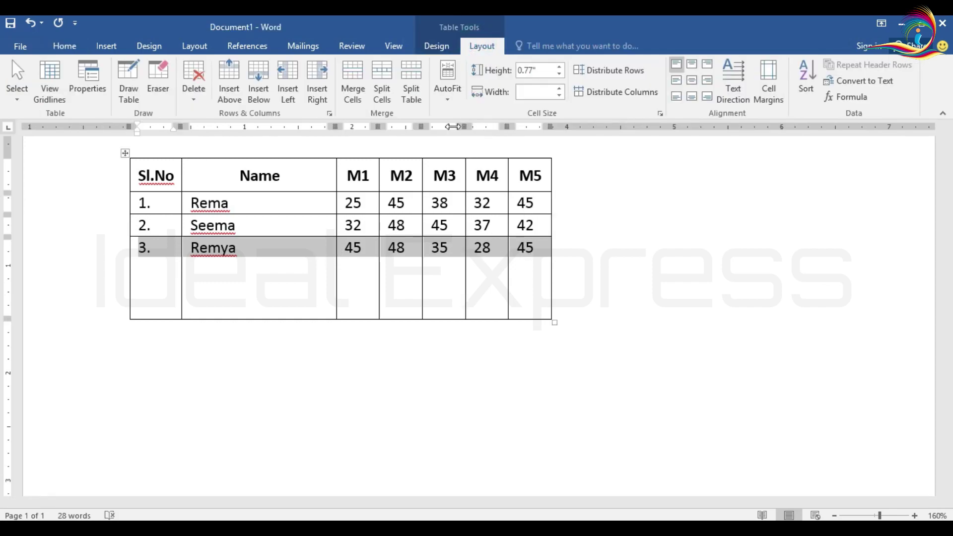
pyautogui.click(694, 84)
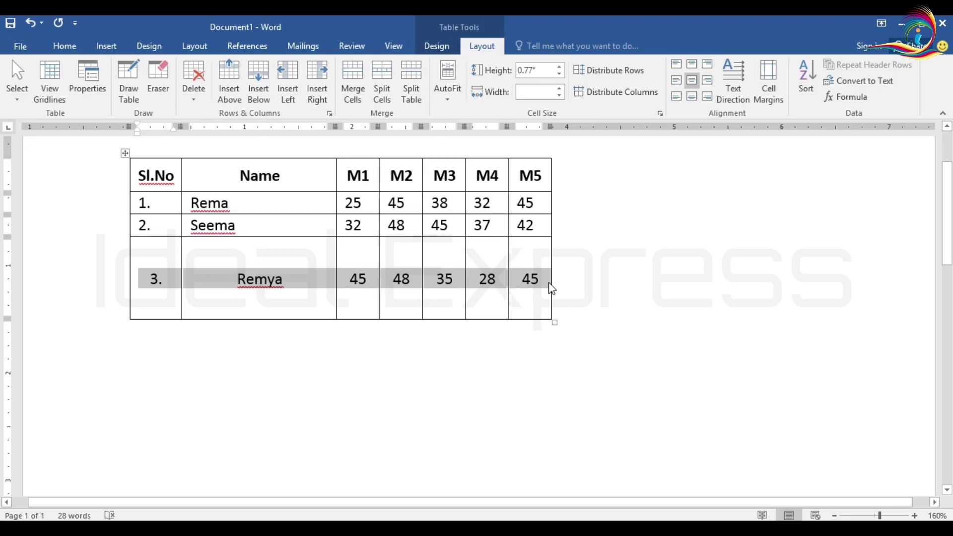
# Left-align the name in row 3 with vertical centring and shrink the row's height to a single line
pyautogui.click(281, 289)
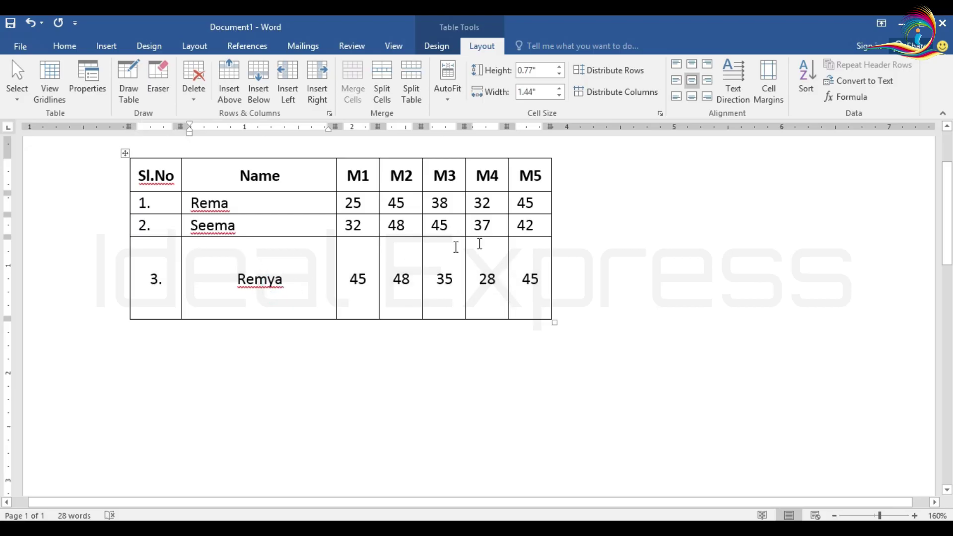
pyautogui.click(676, 80)
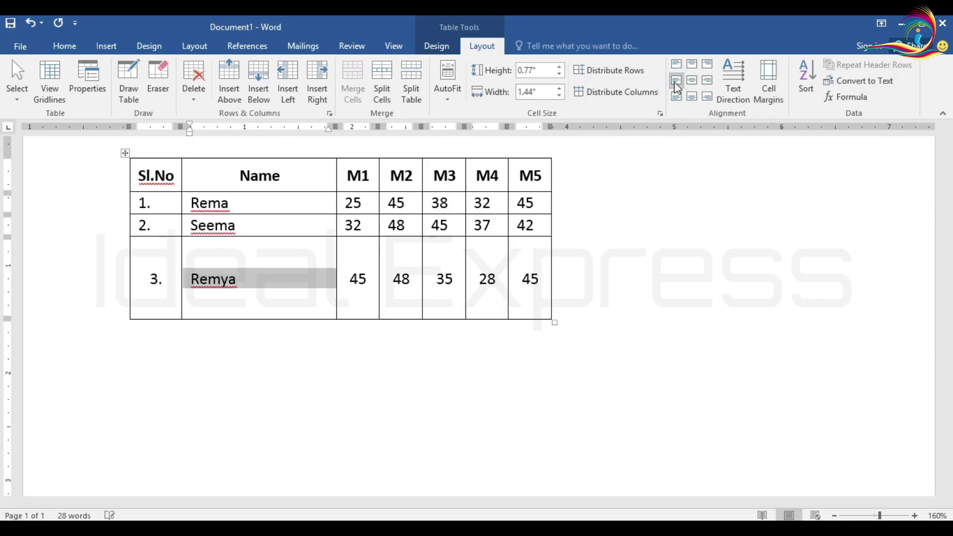
pyautogui.click(281, 322)
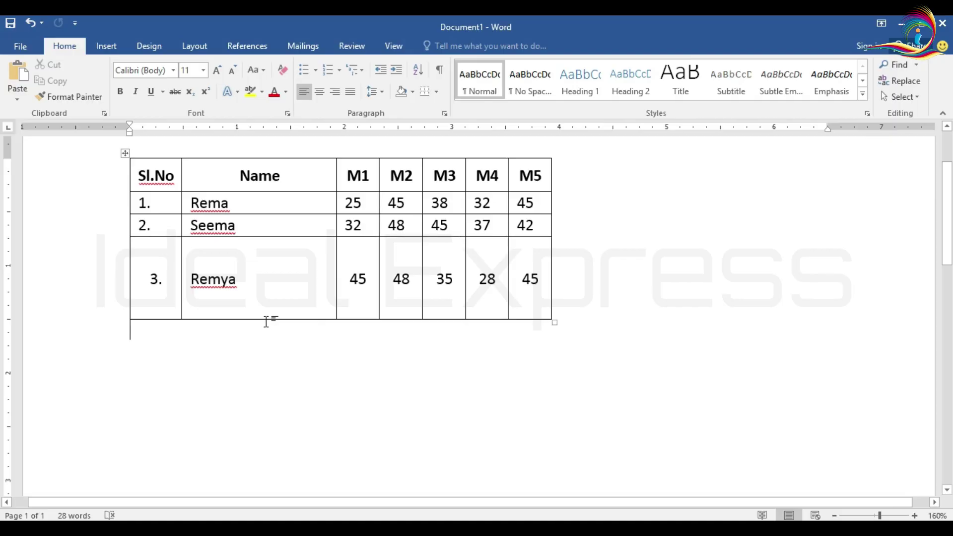
pyautogui.moveTo(276, 319); pyautogui.dragTo(315, 257)
pyautogui.click(319, 341)
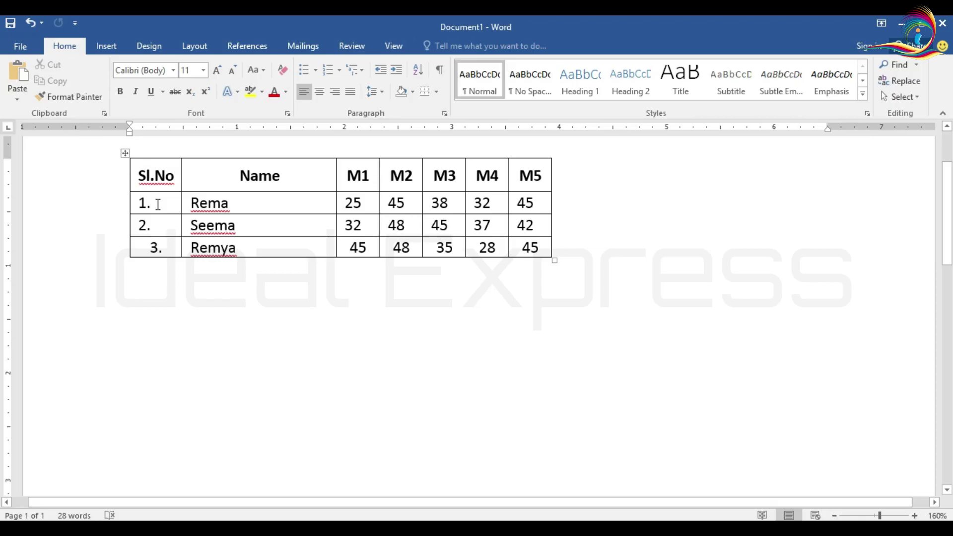
# Open the Borders and Shading settings for the whole table
pyautogui.click(125, 154)
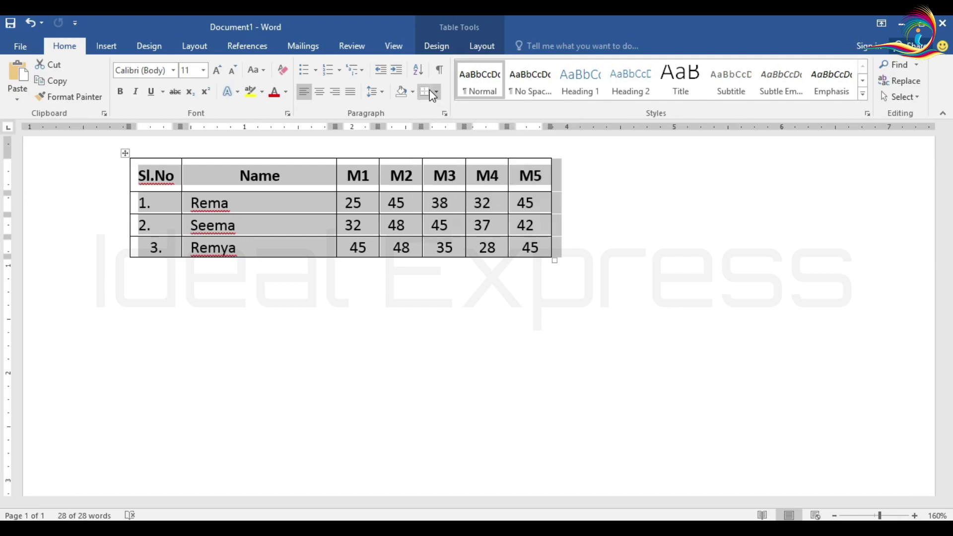
pyautogui.rightClick(390, 215)
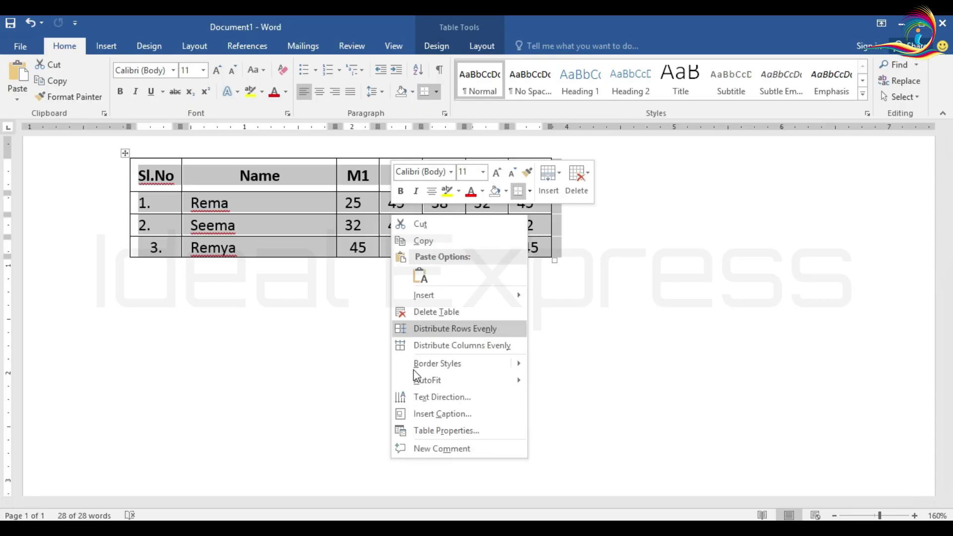
pyautogui.click(446, 430)
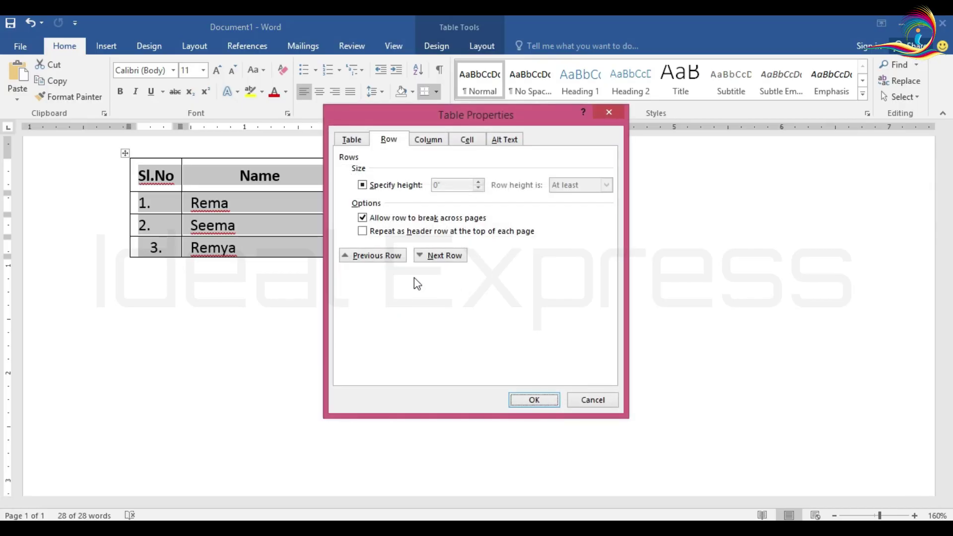
pyautogui.click(352, 141)
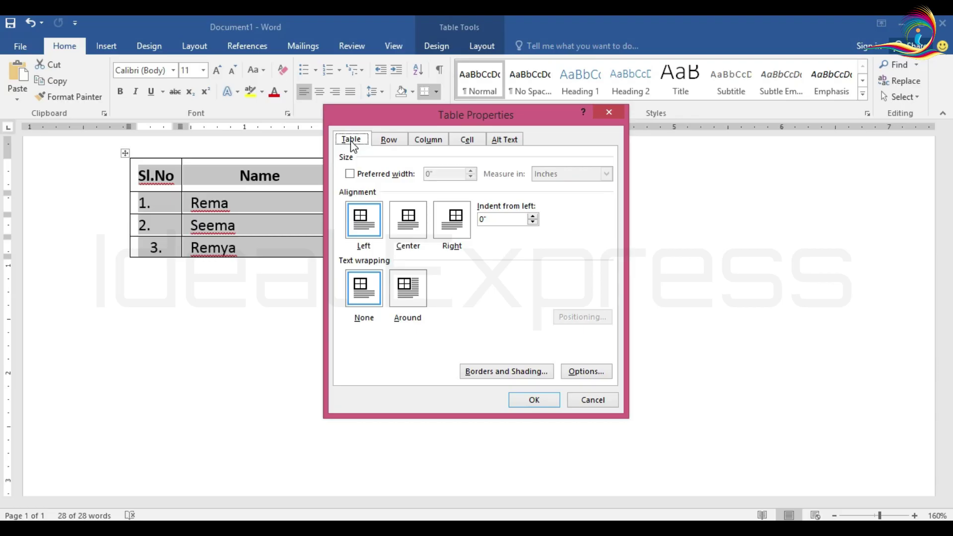
pyautogui.click(501, 371)
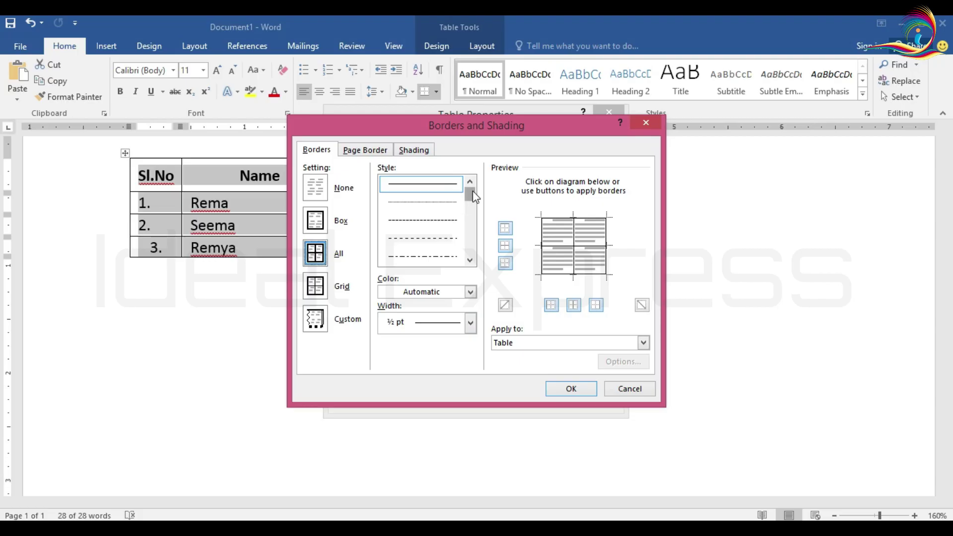
# Choose the solid line style with a 1 ½ pt width for all table borders
pyautogui.moveTo(473, 193)
pyautogui.mouseDown()
pyautogui.moveTo(472, 245)
pyautogui.moveTo(485, 194)
pyautogui.mouseUp()
pyautogui.click(427, 187)
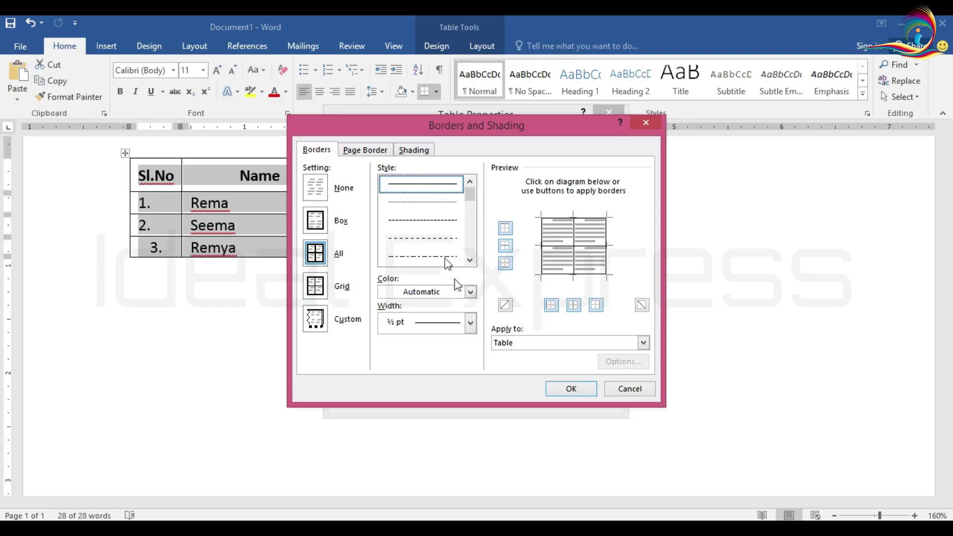
pyautogui.click(470, 323)
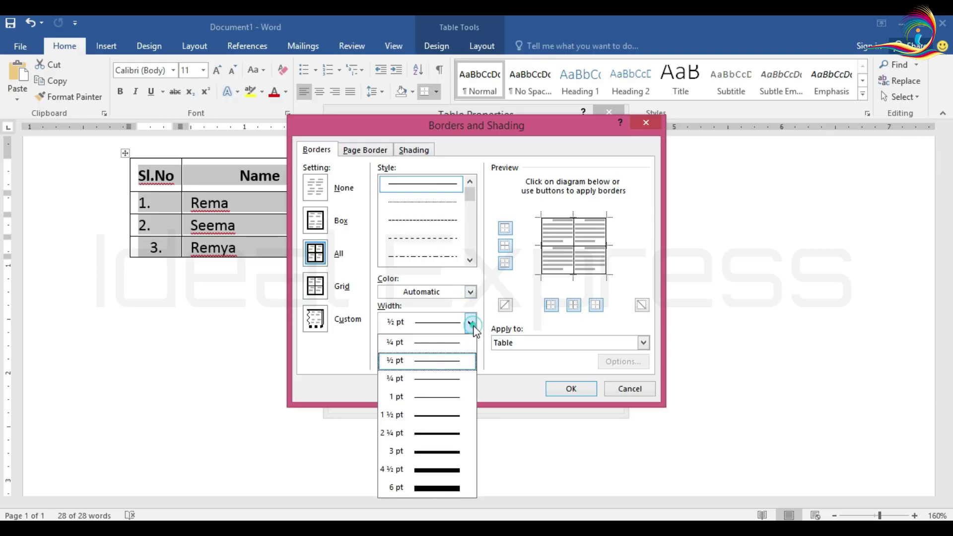
pyautogui.click(436, 418)
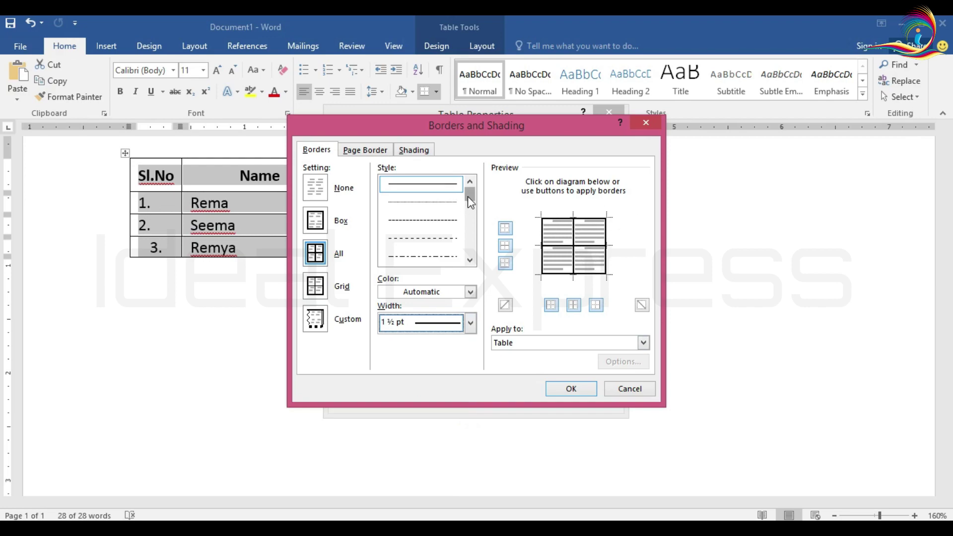
# Apply a double-line border style at ½ pt width to the whole marks table and confirm the table properties
pyautogui.moveTo(467, 196); pyautogui.dragTo(469, 211)
pyautogui.scroll(1, 440, 201)
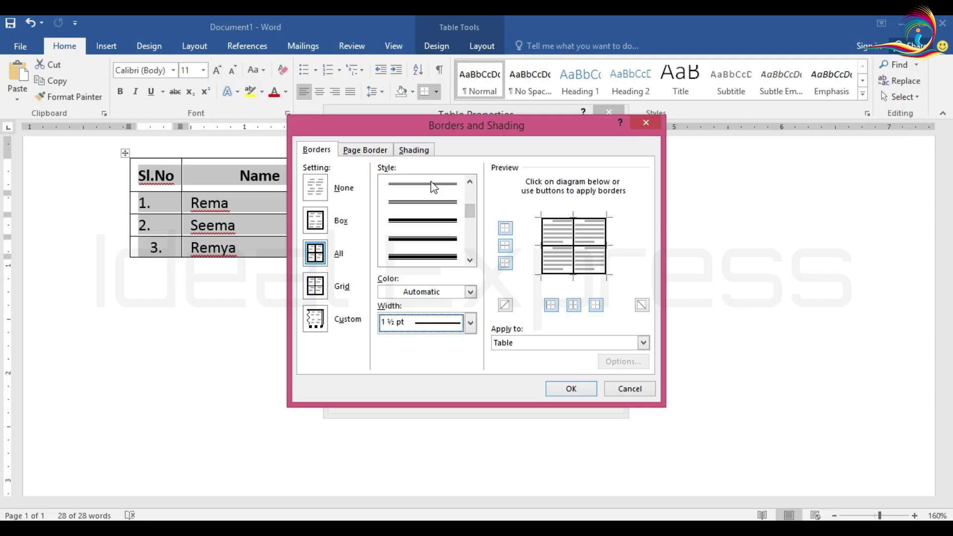
pyautogui.click(430, 181)
pyautogui.scroll(2, 437, 198)
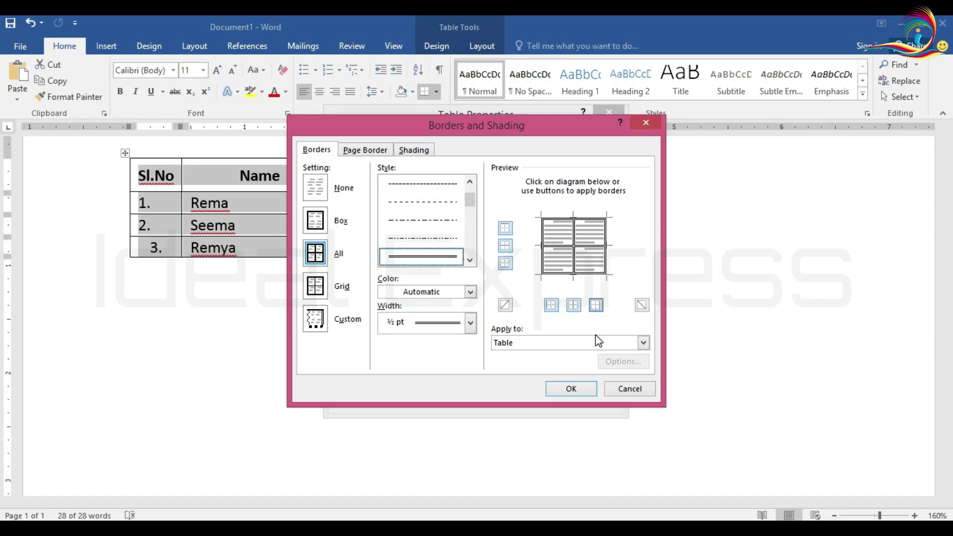
pyautogui.click(470, 323)
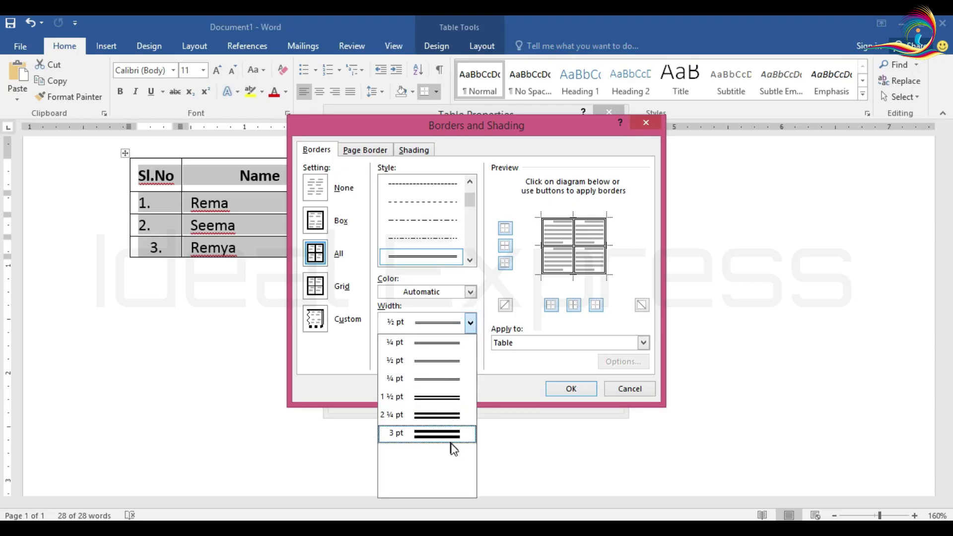
pyautogui.click(505, 391)
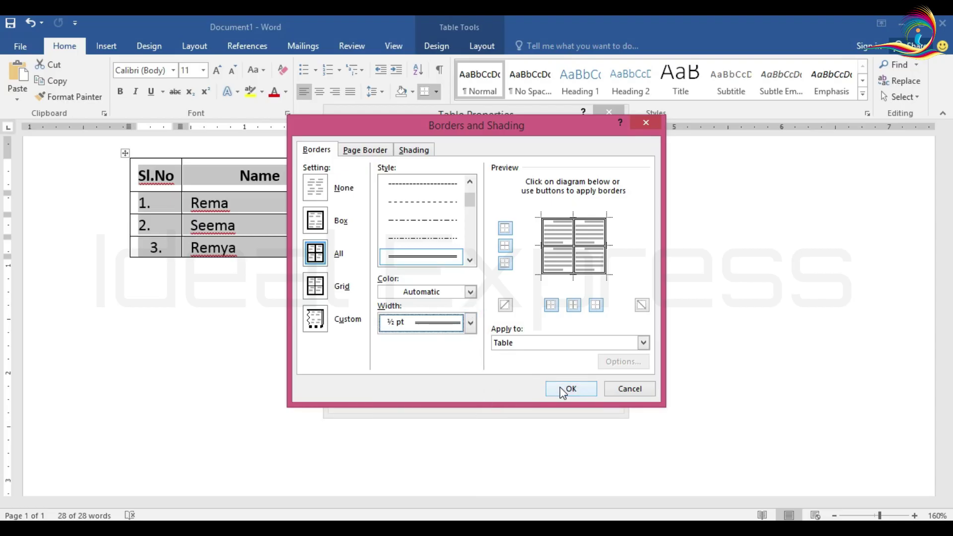
pyautogui.click(554, 392)
pyautogui.click(534, 401)
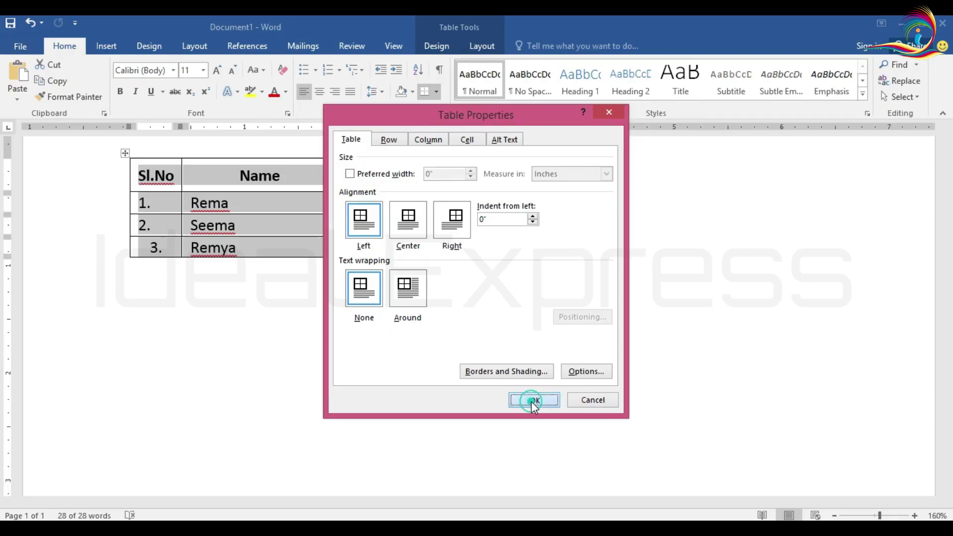
pyautogui.click(310, 326)
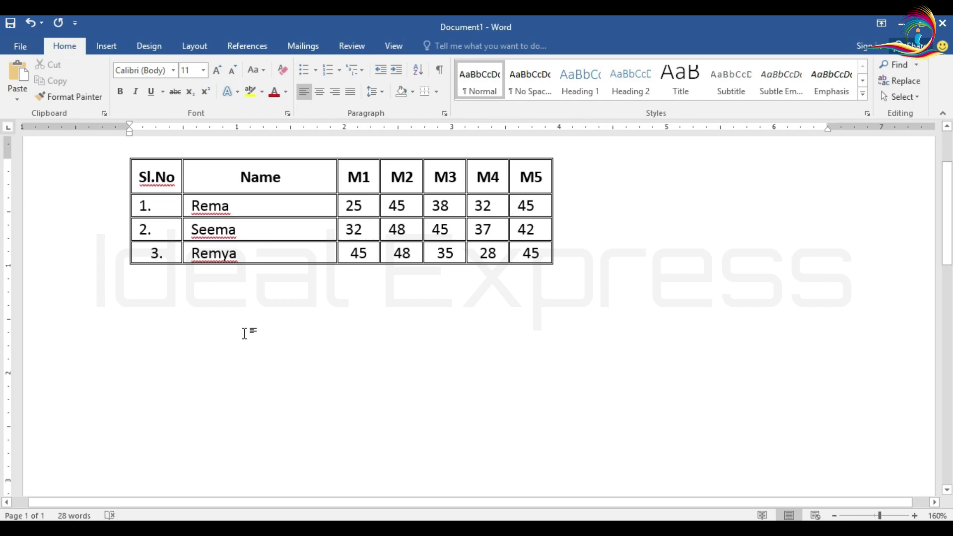
# Insert a table with three columns and two rows below the marks table
pyautogui.click(106, 46)
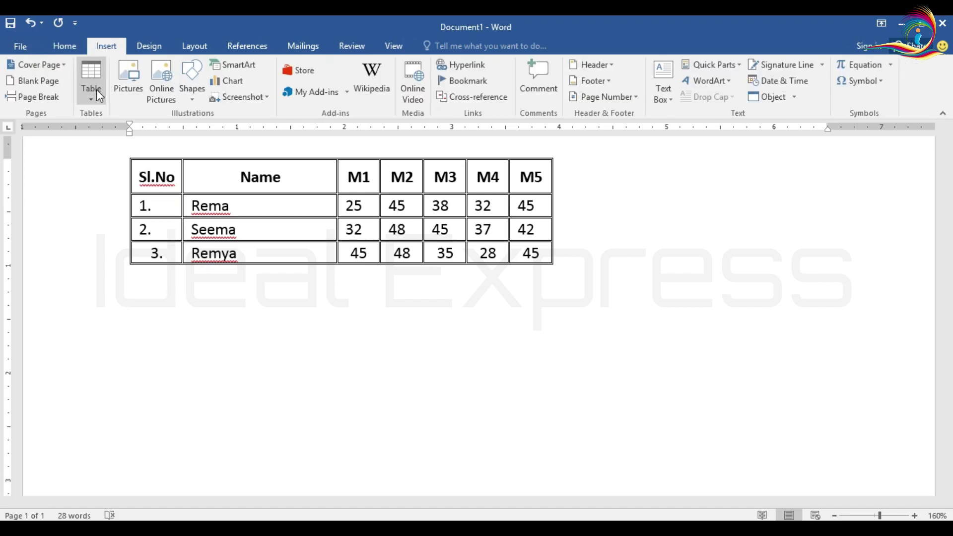
pyautogui.click(97, 97)
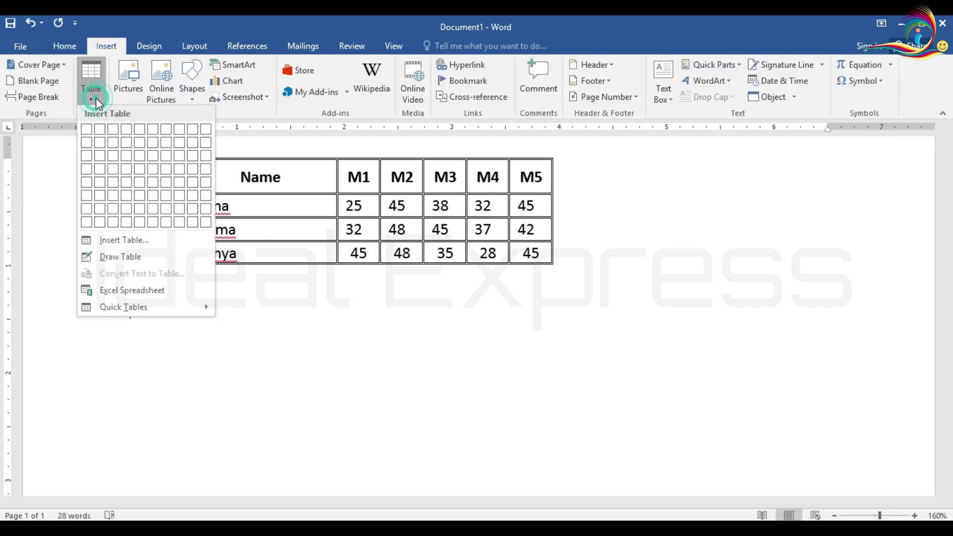
pyautogui.click(113, 142)
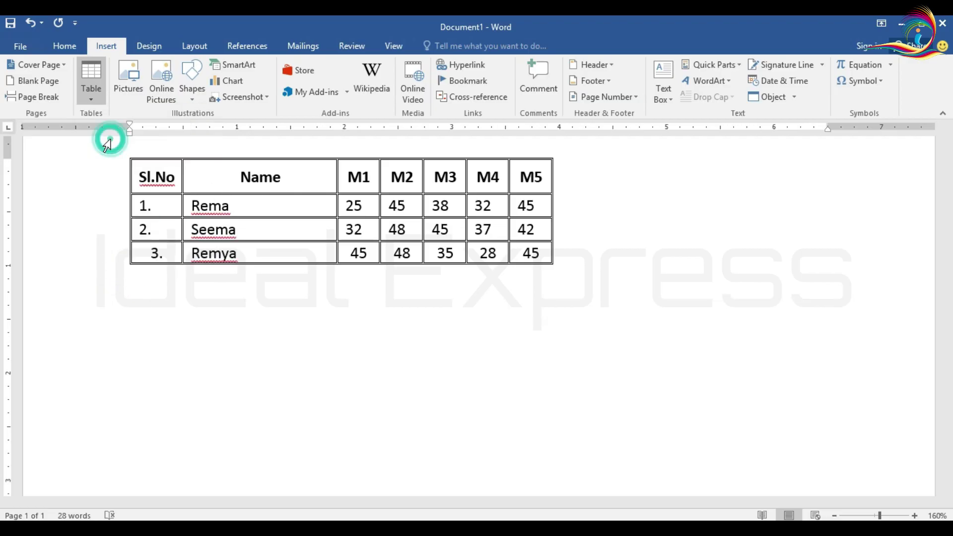
# Narrow the new table's columns to about 0.56, 1.4 and 1.8 inches
pyautogui.moveTo(363, 308); pyautogui.dragTo(190, 309)
pyautogui.moveTo(594, 320); pyautogui.dragTo(391, 319)
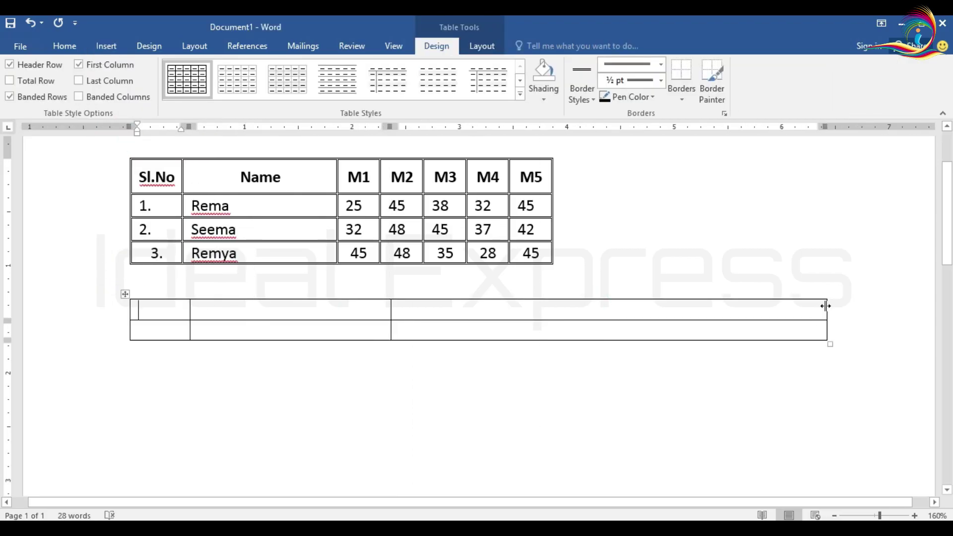
pyautogui.moveTo(826, 304); pyautogui.dragTo(532, 304)
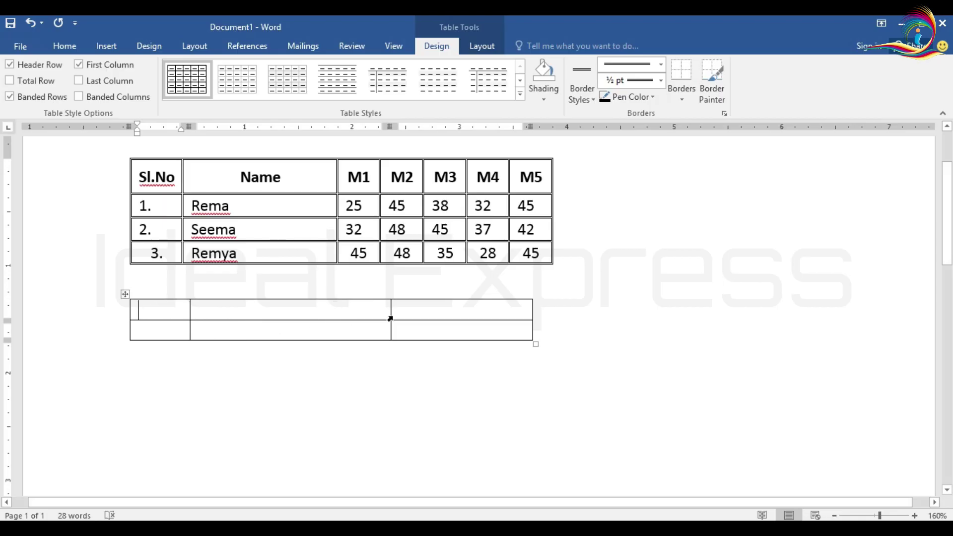
pyautogui.moveTo(390, 311); pyautogui.dragTo(337, 313)
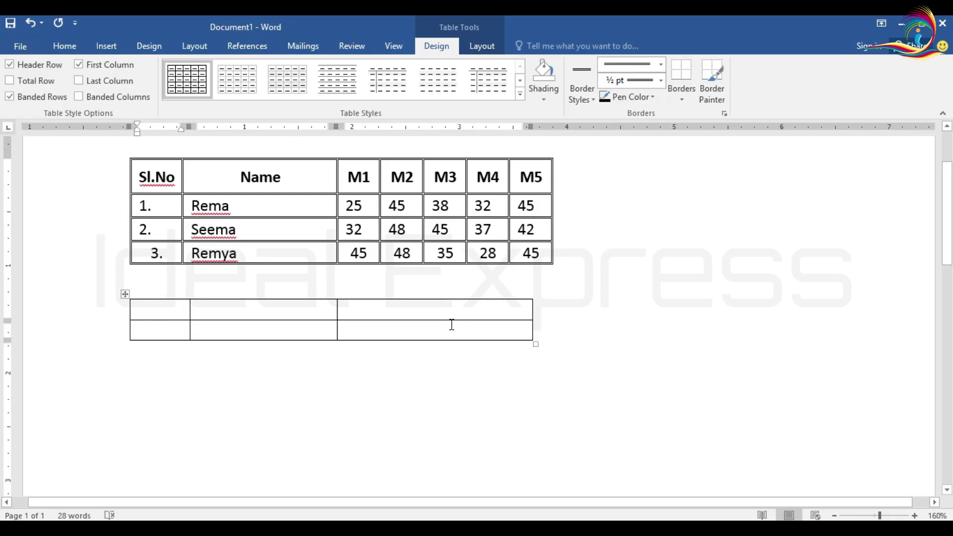
# Enter the headings Sl.No, Name and Marks in the first row of the new table
pyautogui.click(391, 313)
pyautogui.click(178, 310)
pyautogui.write('$')
pyautogui.write(',')
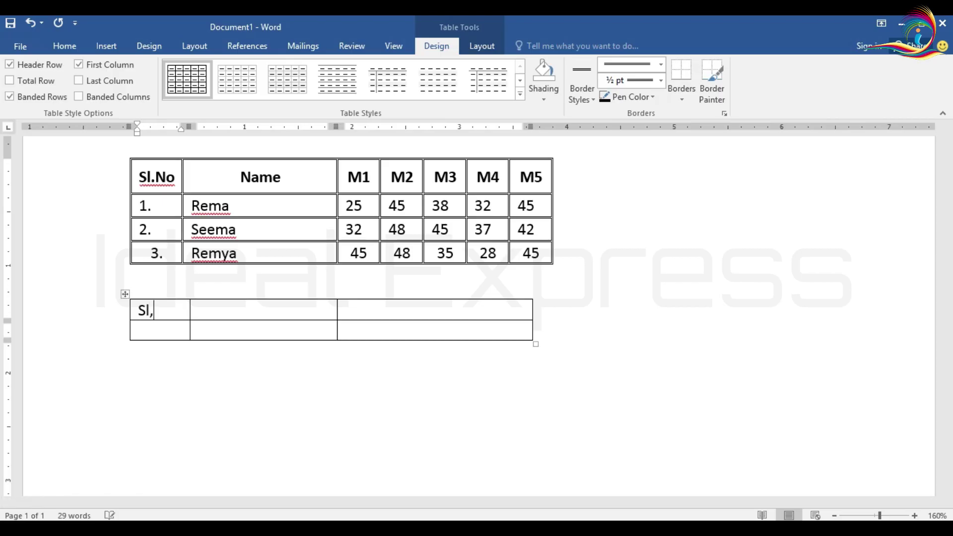
pyautogui.press('BackSpace')
pyautogui.write('.No')
pyautogui.press('Tab')
pyautogui.write('Name')
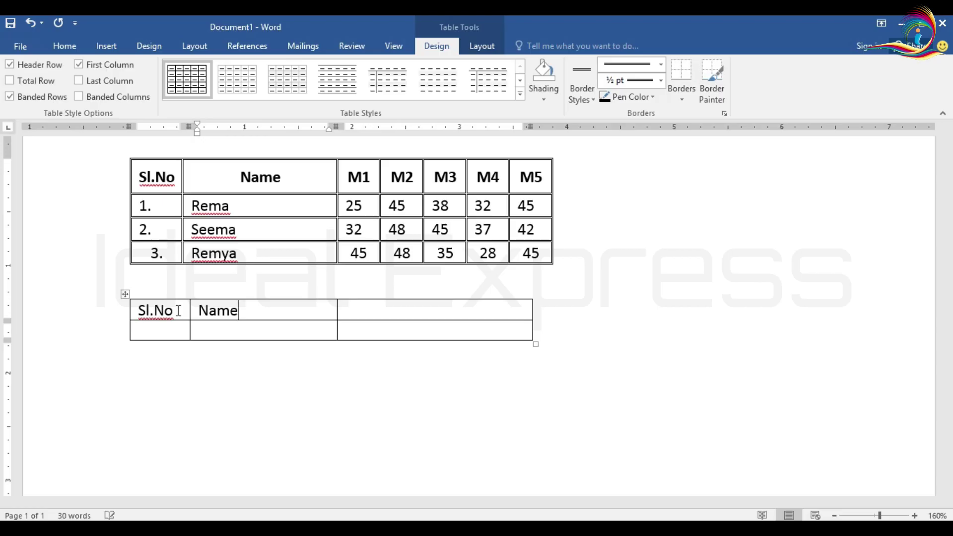
pyautogui.press('Tab')
pyautogui.write('Ma')
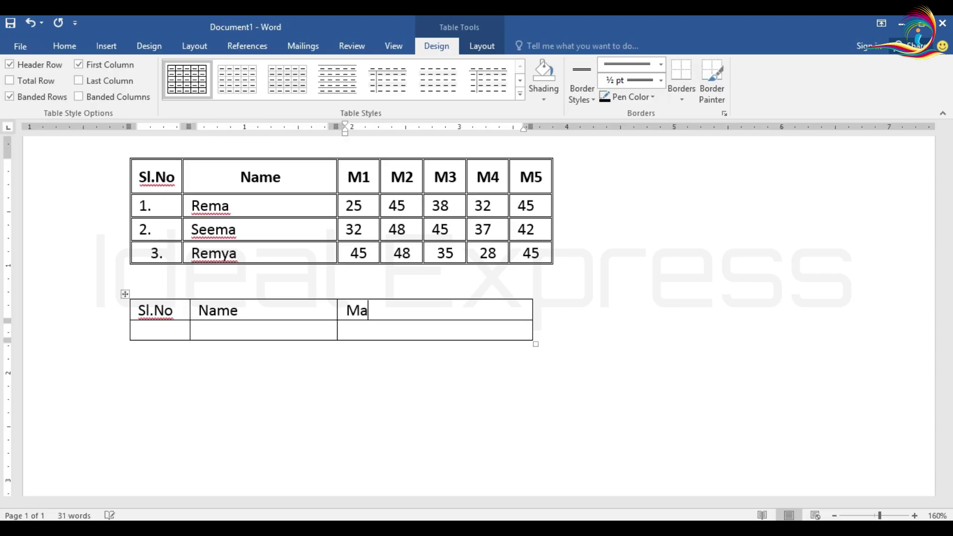
pyautogui.write('rks')
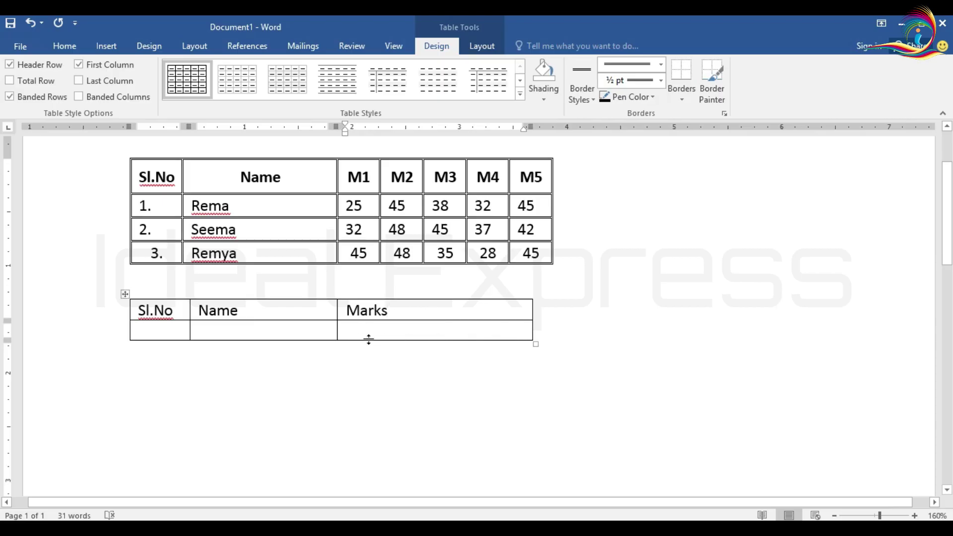
# Split the empty cell under Marks into five columns and one row
pyautogui.click(339, 336)
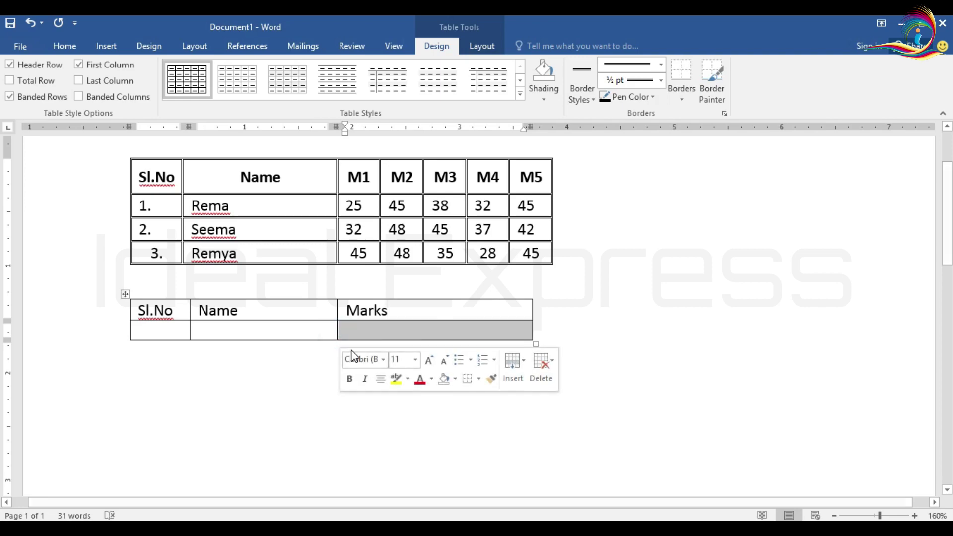
pyautogui.click(349, 332)
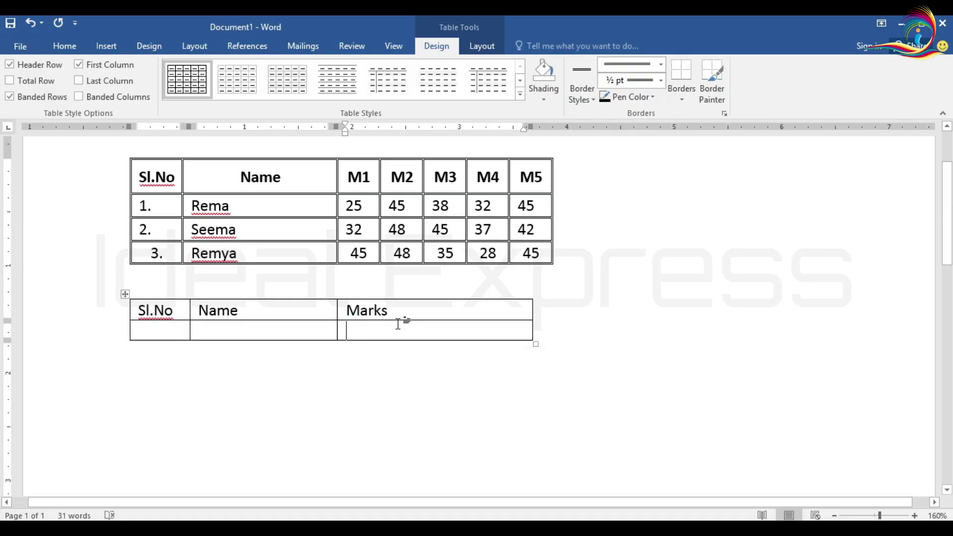
pyautogui.rightClick(362, 331)
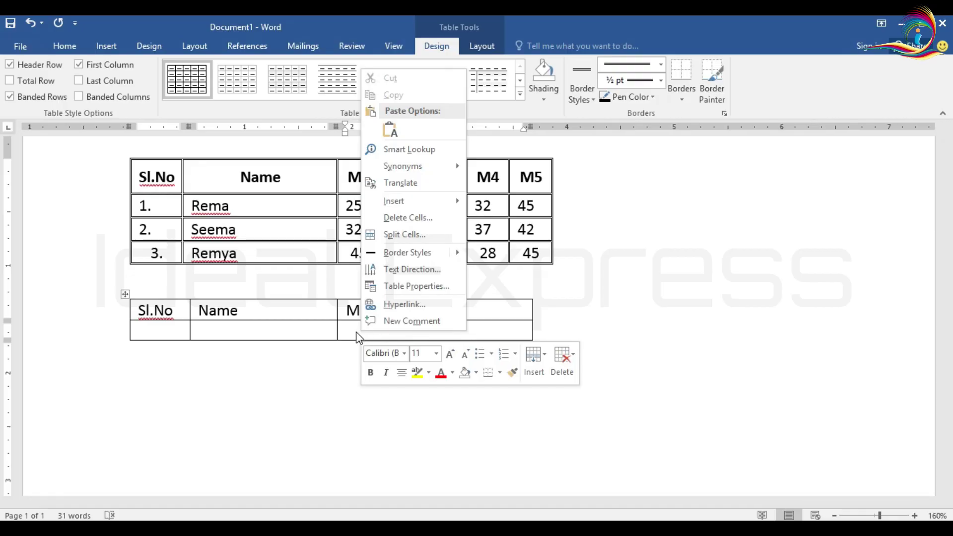
pyautogui.click(405, 238)
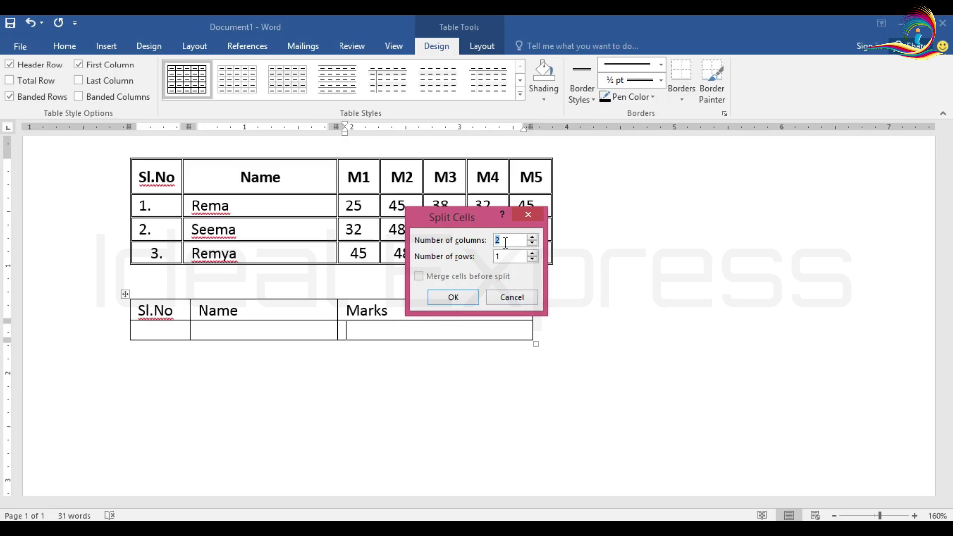
pyautogui.click(453, 296)
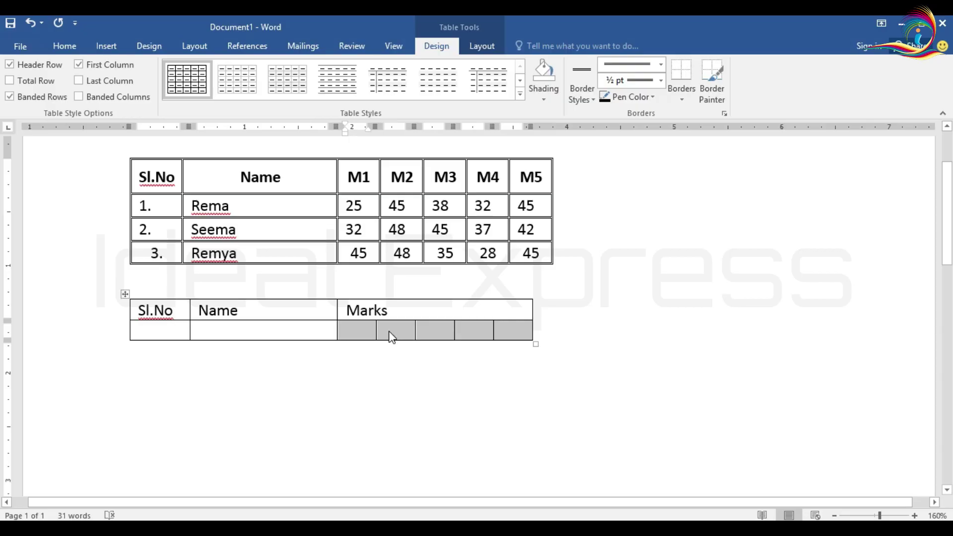
# Enter M1, M2, M3, M4 and M5 in the five split cells under Marks
pyautogui.click(347, 328)
pyautogui.write('M1')
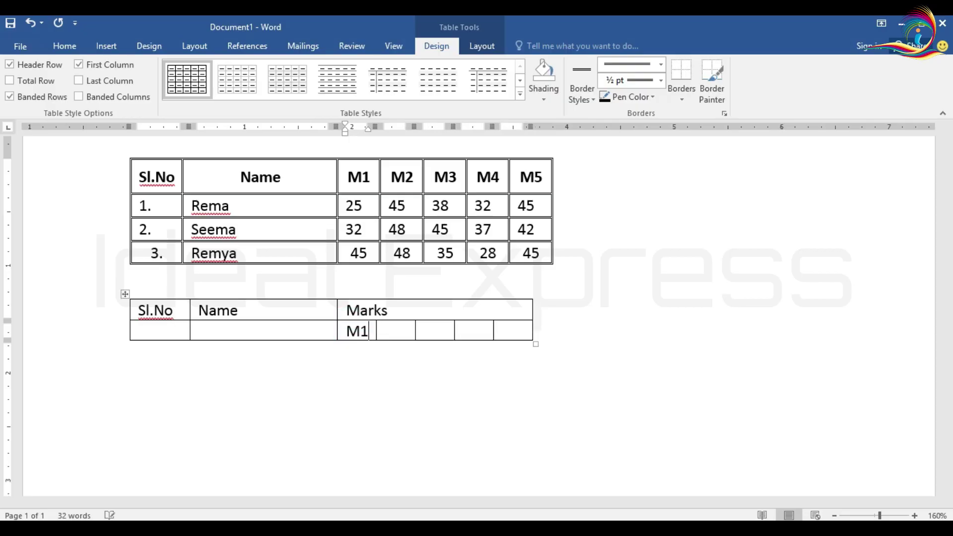
pyautogui.press('Tab')
pyautogui.write('M2')
pyautogui.press('Tab')
pyautogui.write('M3')
pyautogui.press('Tab')
pyautogui.write('M4')
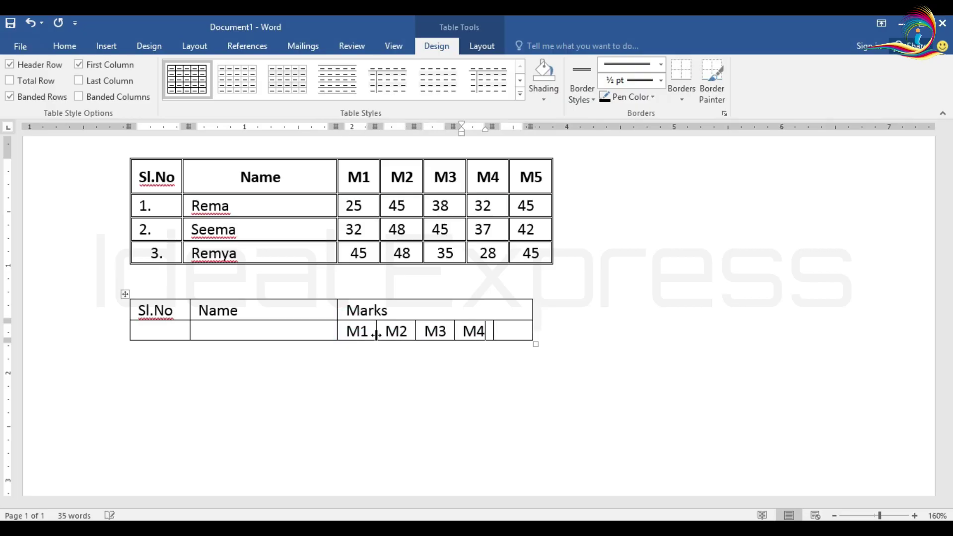
pyautogui.press('Tab')
pyautogui.write('M5')
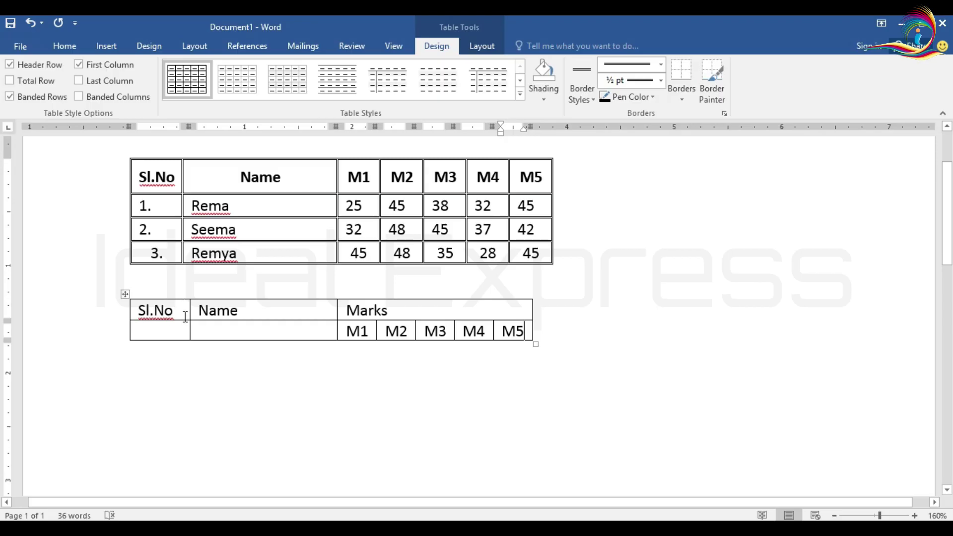
# Merge the Sl.No cell with the empty cell below it
pyautogui.moveTo(184, 316); pyautogui.dragTo(180, 327)
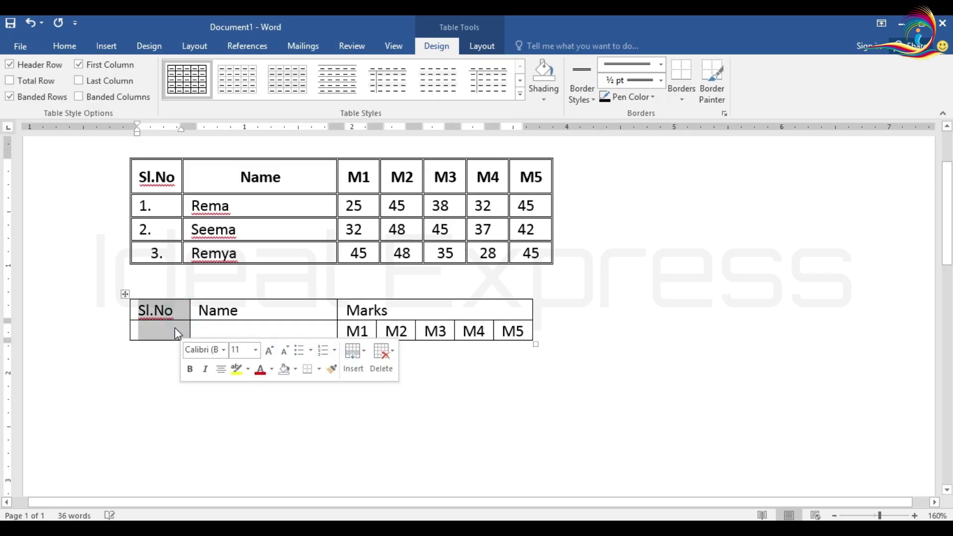
pyautogui.rightClick(175, 329)
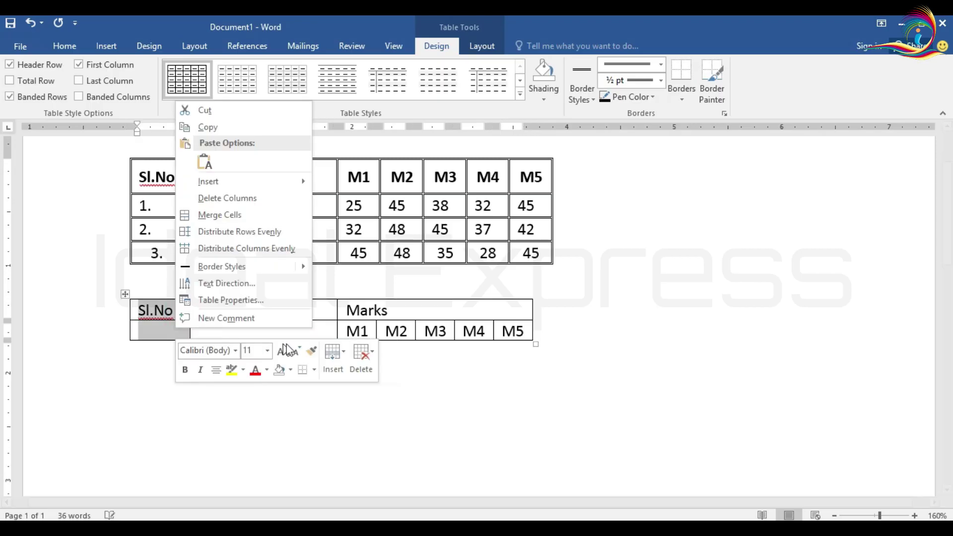
pyautogui.click(241, 215)
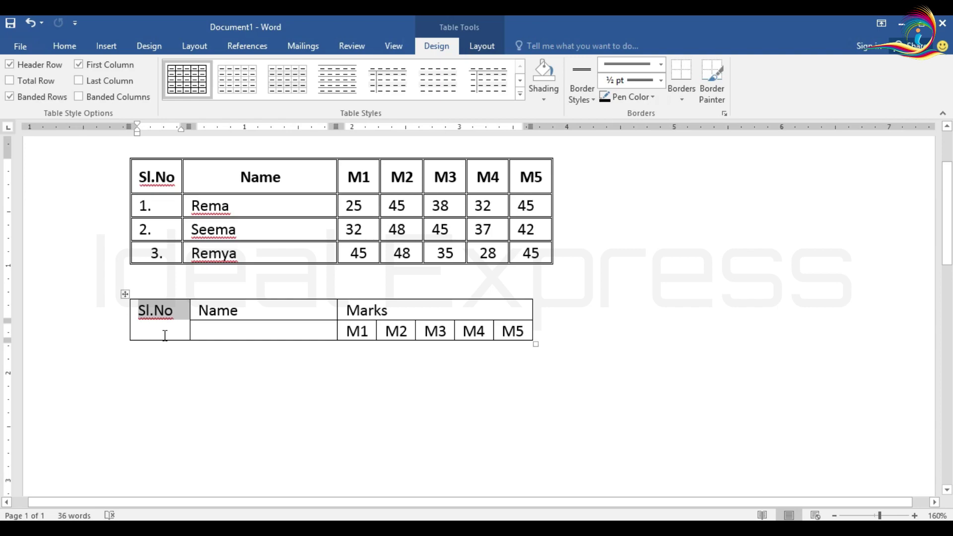
pyautogui.click(167, 331)
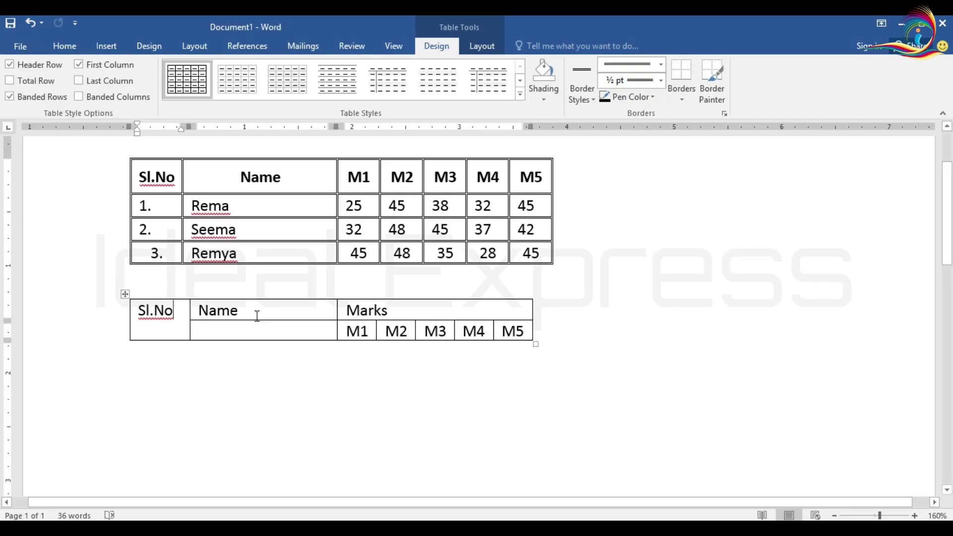
# Merge the Name cell with the empty cell below it
pyautogui.moveTo(251, 315); pyautogui.dragTo(253, 332)
pyautogui.rightClick(253, 332)
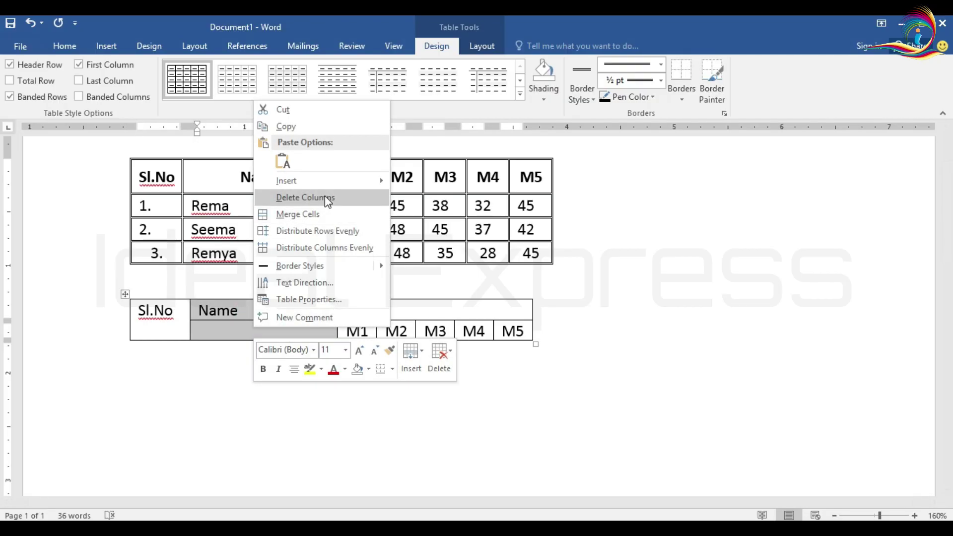
pyautogui.click(298, 214)
pyautogui.click(319, 385)
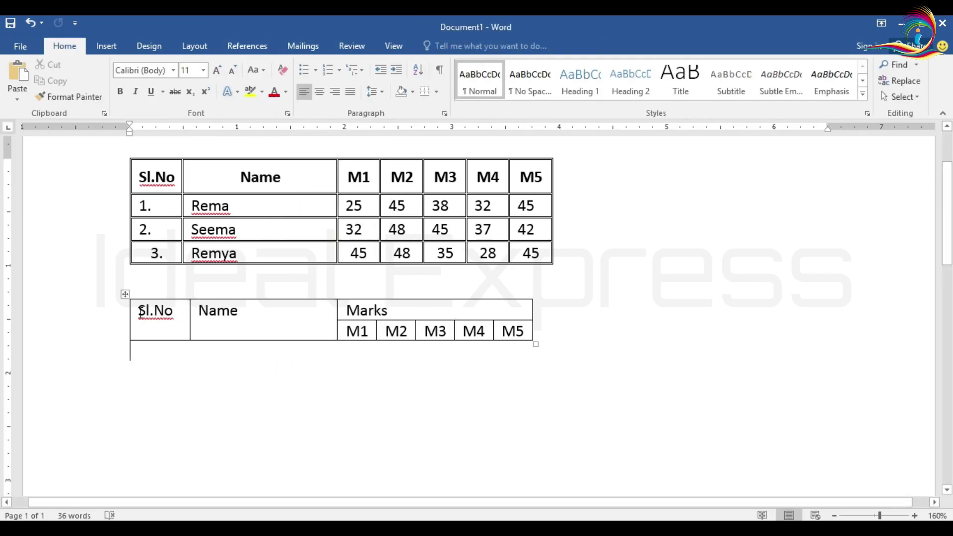
# Centre the contents of all cells in the second table horizontally and vertically
pyautogui.moveTo(144, 312); pyautogui.dragTo(523, 340)
pyautogui.click(484, 46)
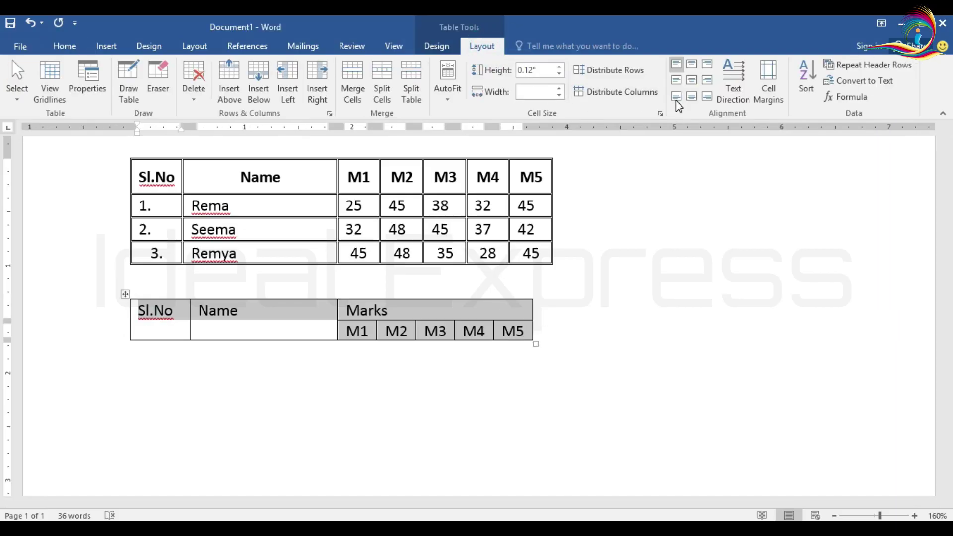
pyautogui.click(693, 81)
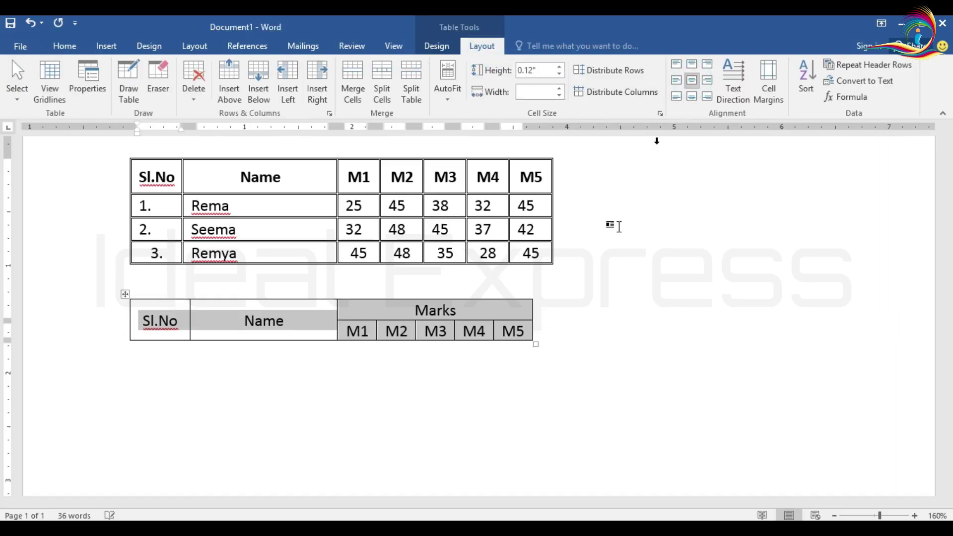
# Add a row to the second table and enter 1., the first student's name, and 25 under M1
pyautogui.click(517, 331)
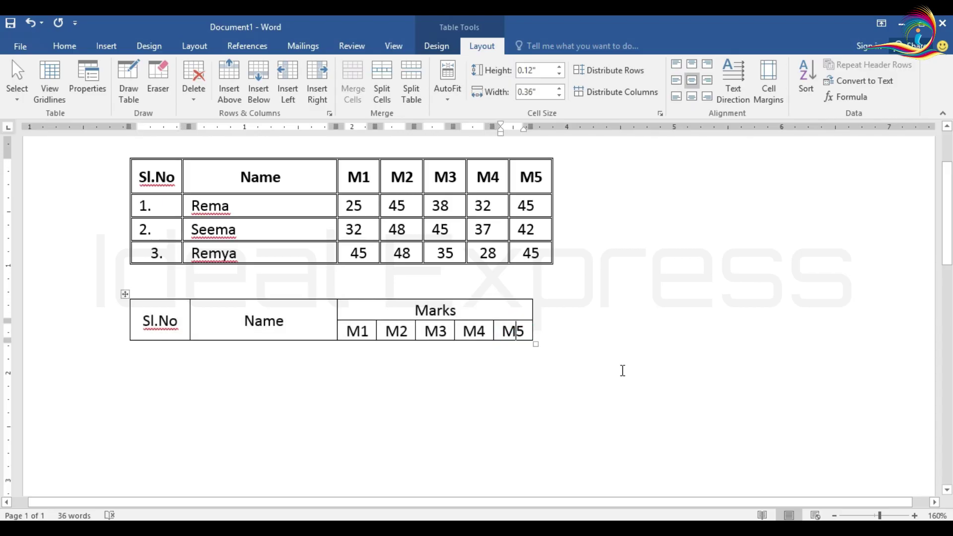
pyautogui.press('Tab')
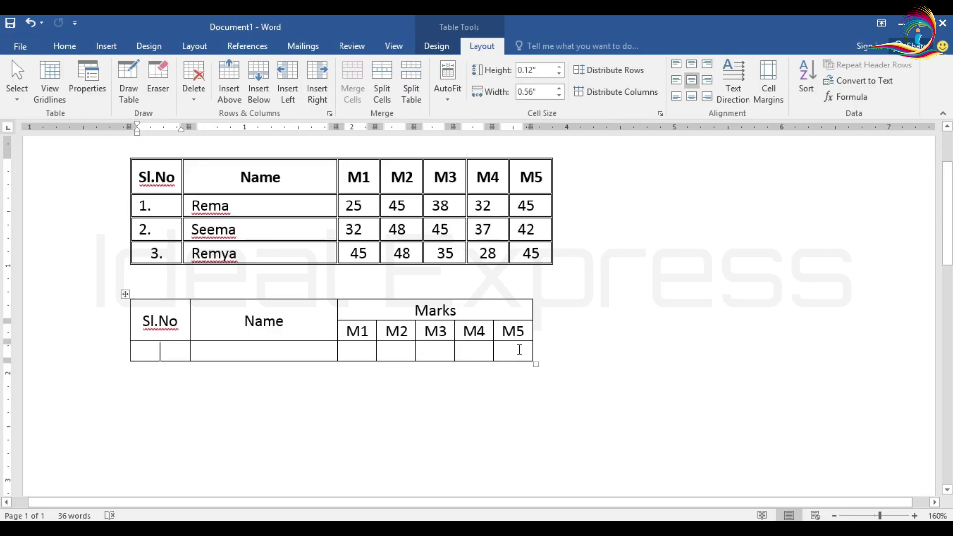
pyautogui.write('1.')
pyautogui.press('Tab')
pyautogui.write('Rema')
pyautogui.press('Tab')
pyautogui.write('25 ')
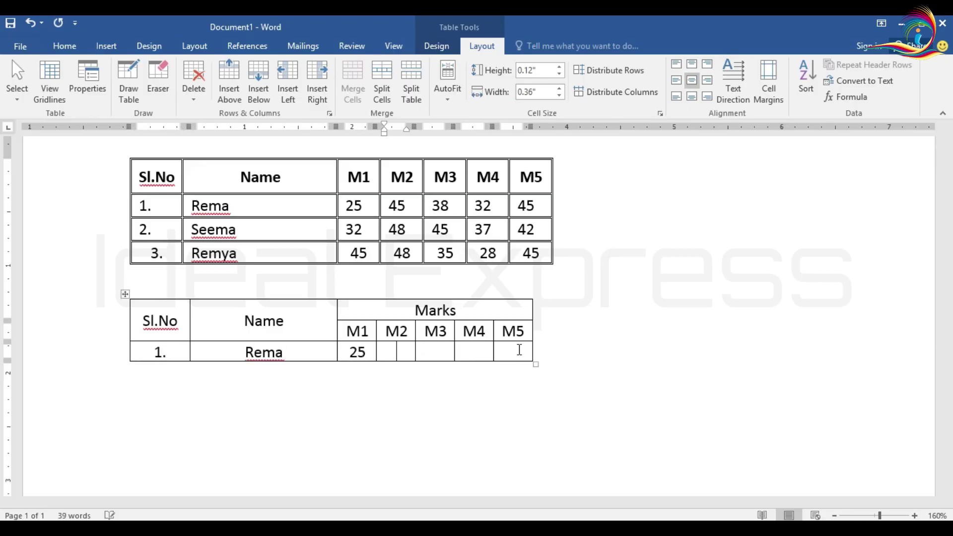
# Enter 45, 38, 32 and 45 under M2 to M5, and start another row numbered 2
pyautogui.write('45')
pyautogui.press('Tab')
pyautogui.write('38')
pyautogui.press('Tab')
pyautogui.write('32')
pyautogui.press('Tab')
pyautogui.write('45')
pyautogui.press('Tab')
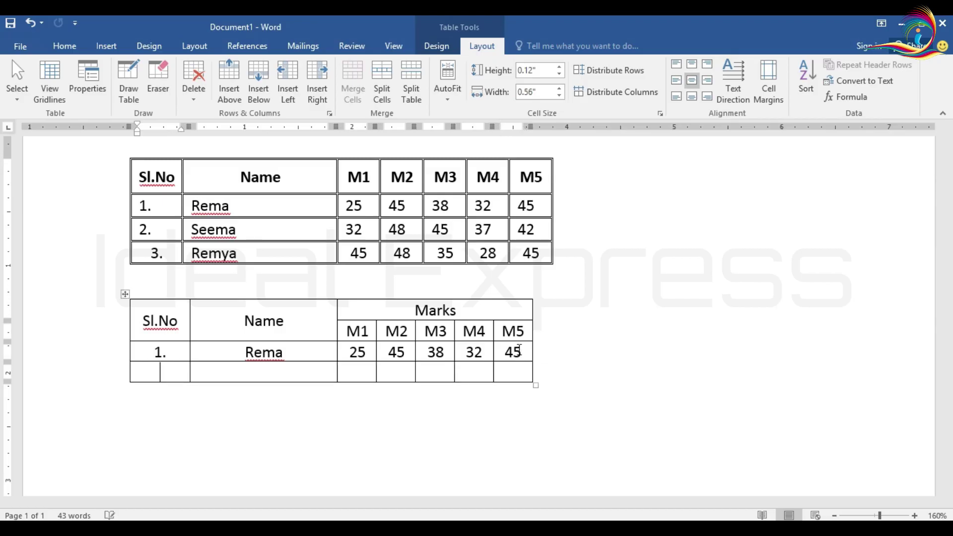
pyautogui.write('2.')
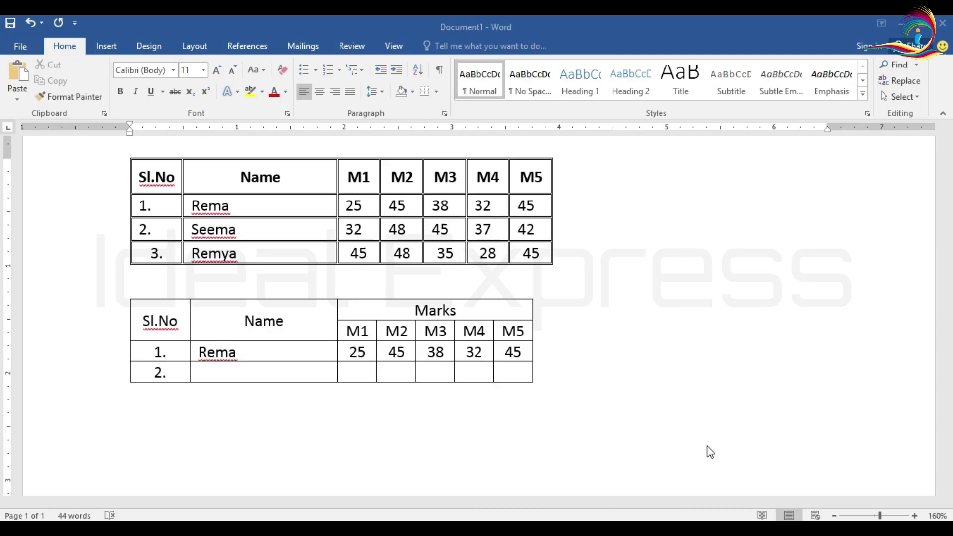
# Insert a table of seven columns and two rows below the second table, with the headings Sl.No, Name and Marks
pyautogui.click(106, 46)
pyautogui.click(90, 79)
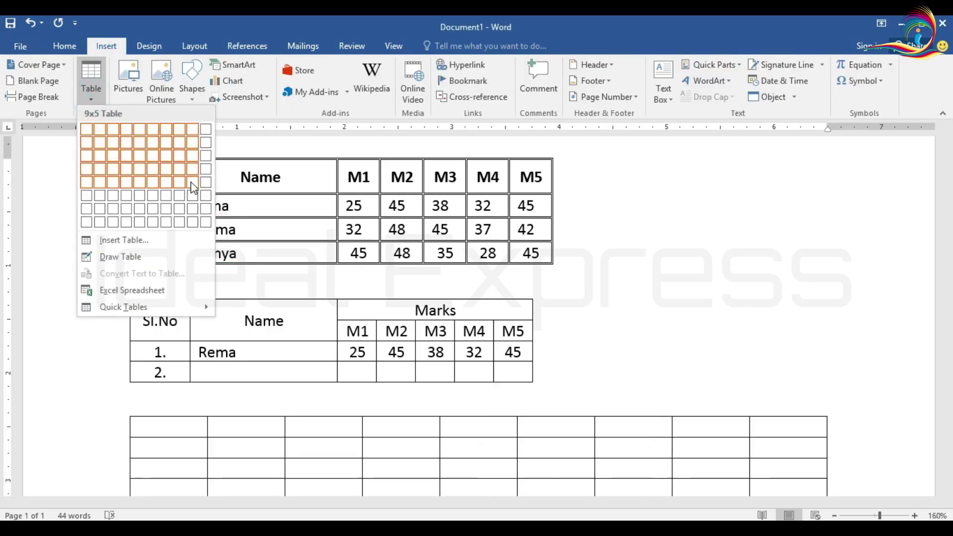
pyautogui.click(167, 143)
pyautogui.write('Sl.No')
pyautogui.press('Tab')
pyautogui.write('Name')
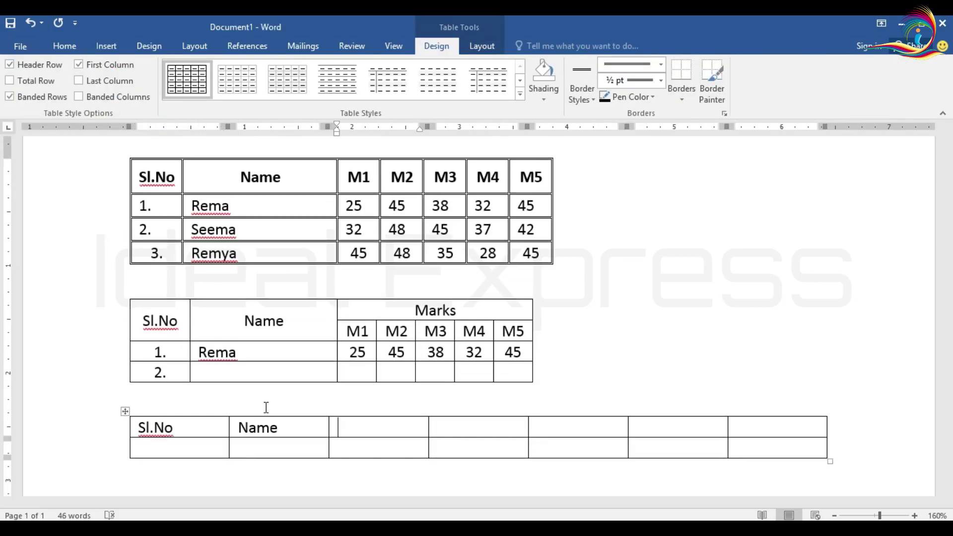
pyautogui.press('Tab')
pyautogui.write('Marks')
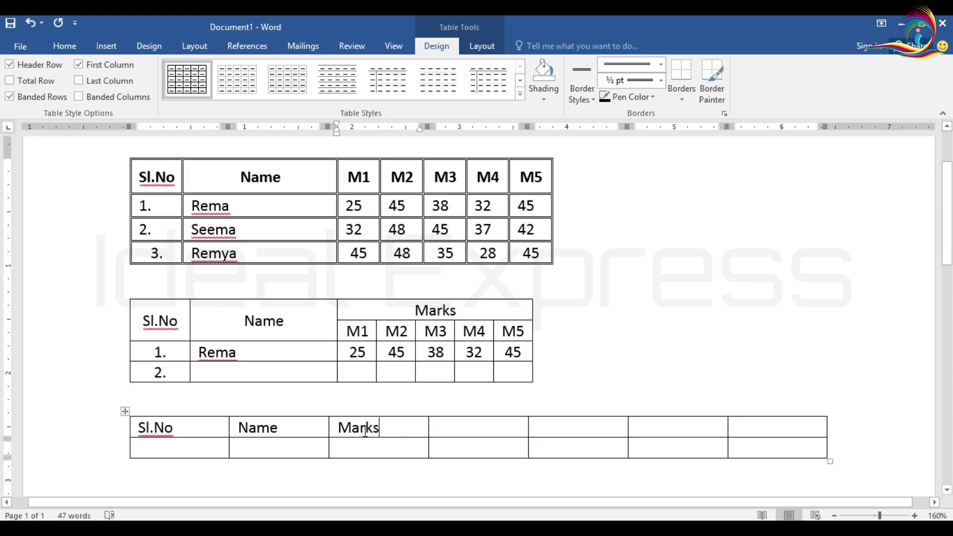
# Merge the third table's Marks cell with the four empty cells beside it and centre the Marks heading
pyautogui.moveTo(365, 430); pyautogui.dragTo(809, 432)
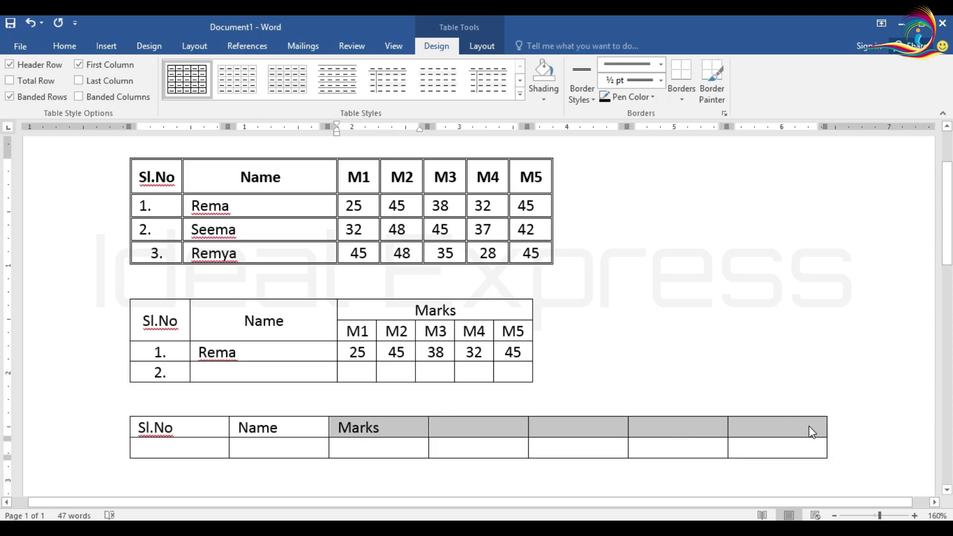
pyautogui.rightClick(553, 431)
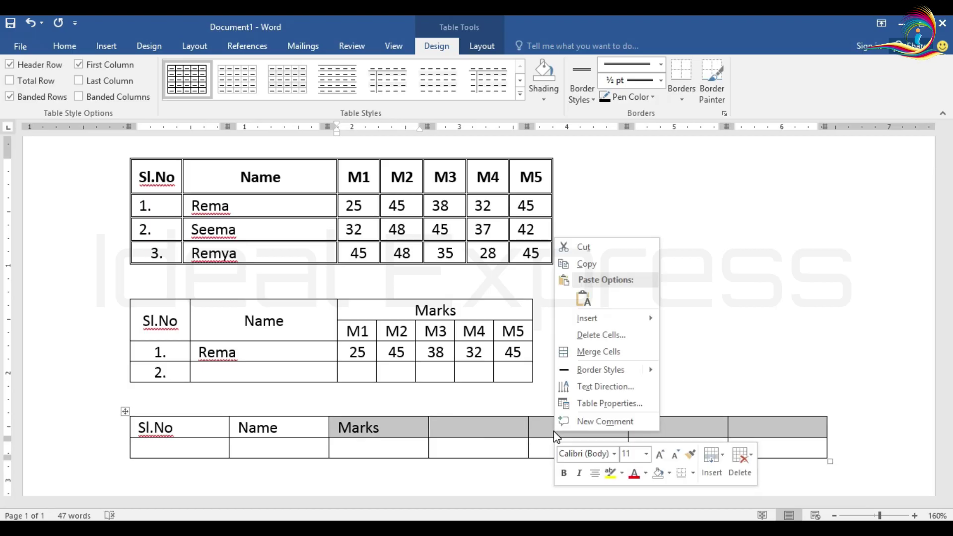
pyautogui.click(585, 352)
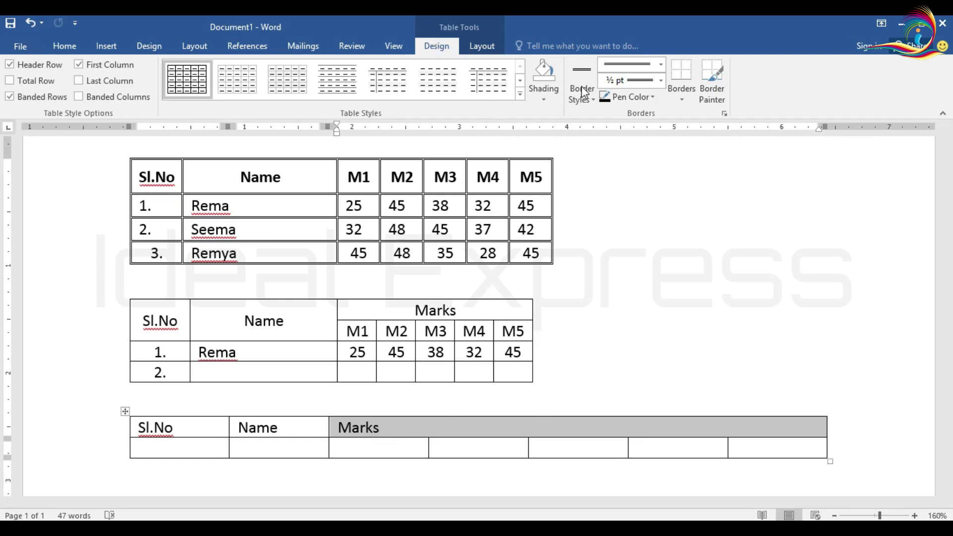
pyautogui.click(492, 47)
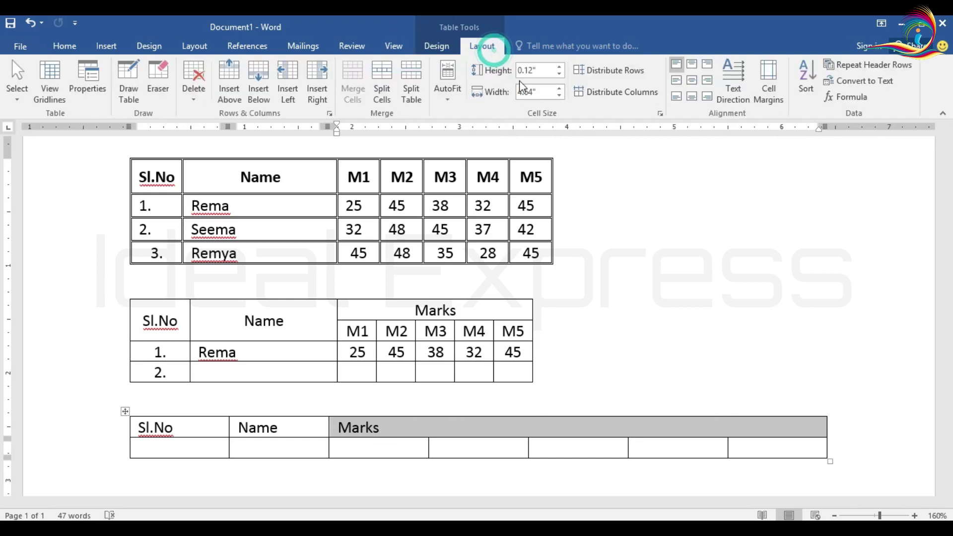
pyautogui.click(693, 80)
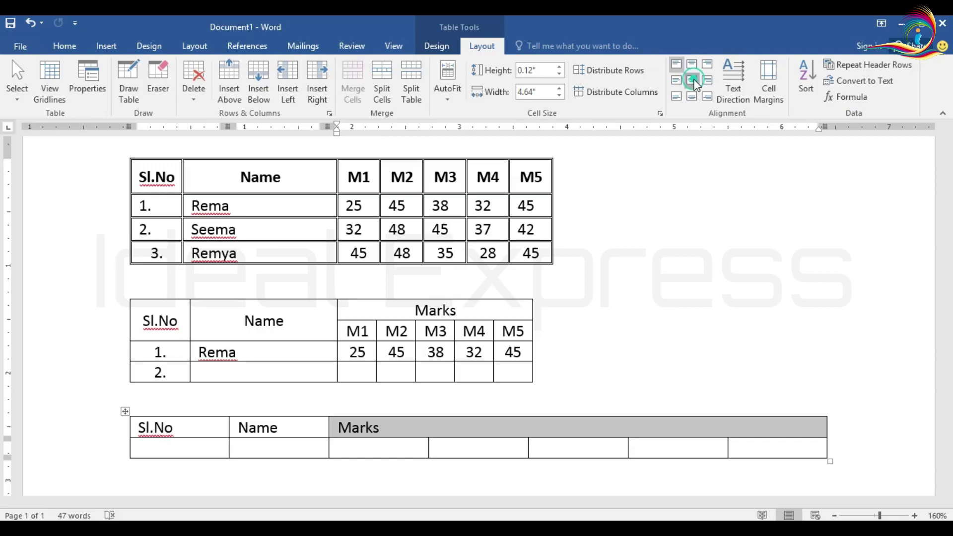
pyautogui.click(574, 464)
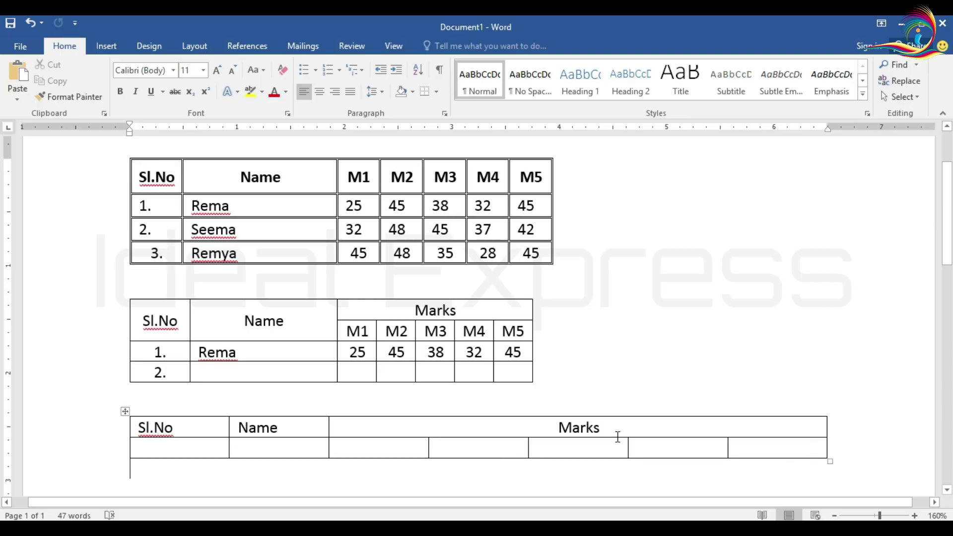
# Merge the third table's Sl.No and Name cells each with the empty cell below
pyautogui.press('Up')
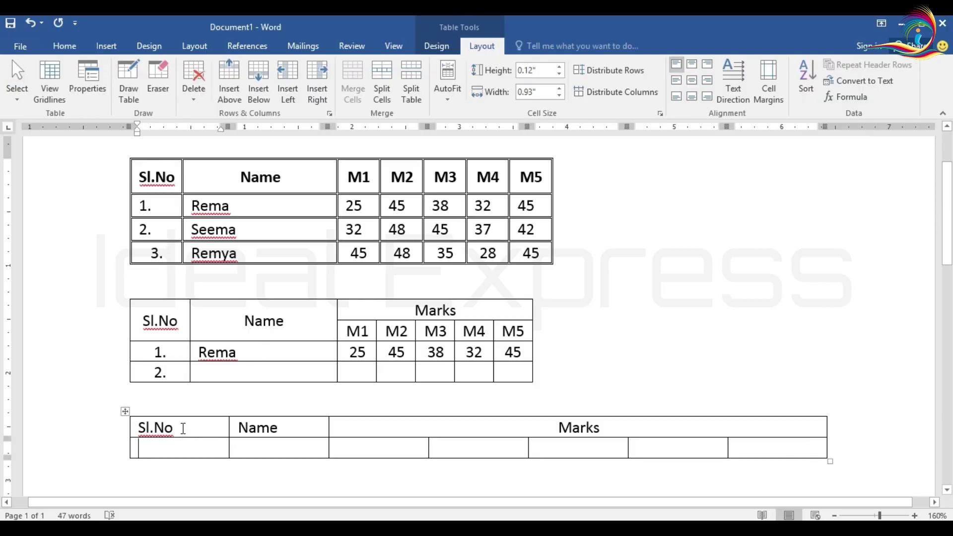
pyautogui.moveTo(180, 427); pyautogui.dragTo(182, 443)
pyautogui.rightClick(182, 444)
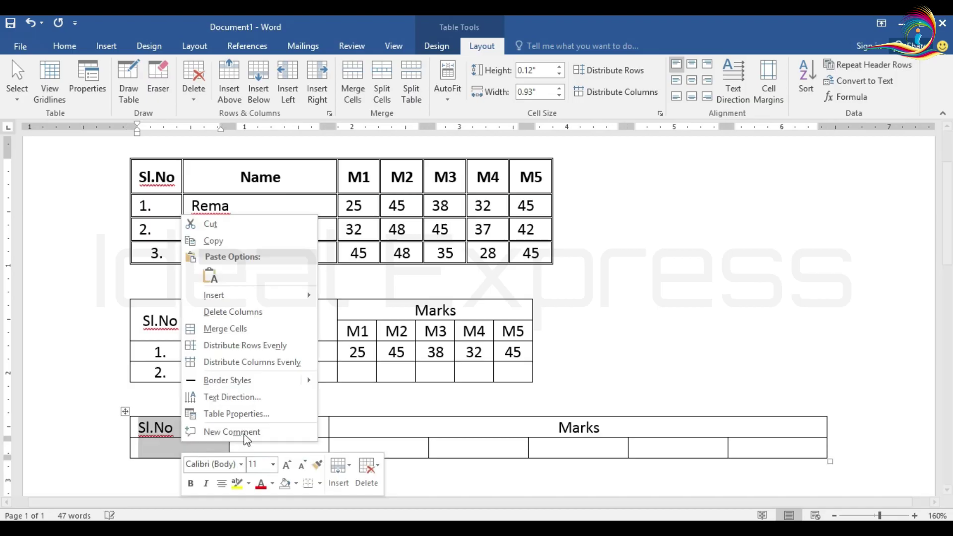
pyautogui.click(226, 328)
# Enter M1, M2, M3, M4 and M5 in the five cells under the third table's Marks heading
pyautogui.click(387, 447)
pyautogui.write('M1')
pyautogui.press('Tab')
pyautogui.write('M')
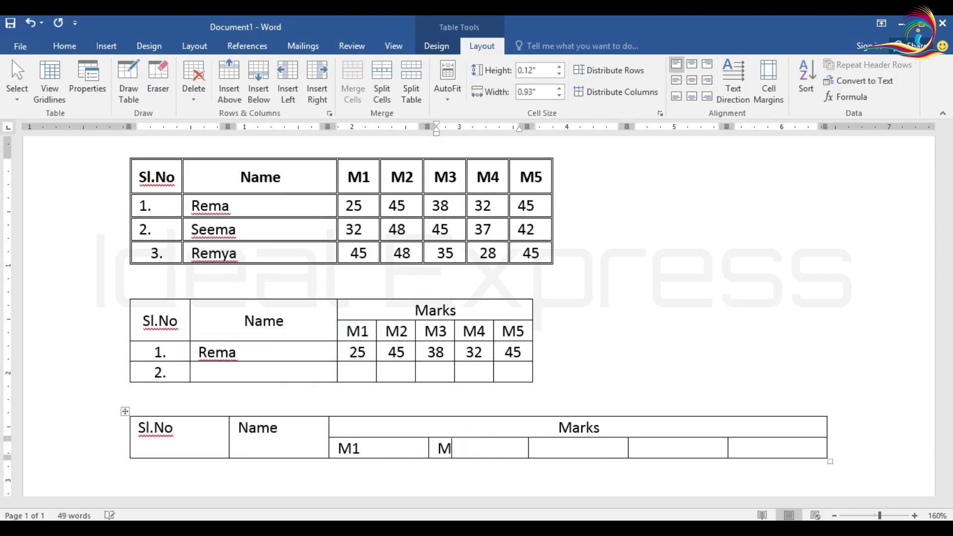
pyautogui.write('2')
pyautogui.press('Tab')
pyautogui.write('M3')
pyautogui.press('Tab')
pyautogui.write('M4')
pyautogui.press('Tab')
pyautogui.write('M5')
pyautogui.press('Tab')
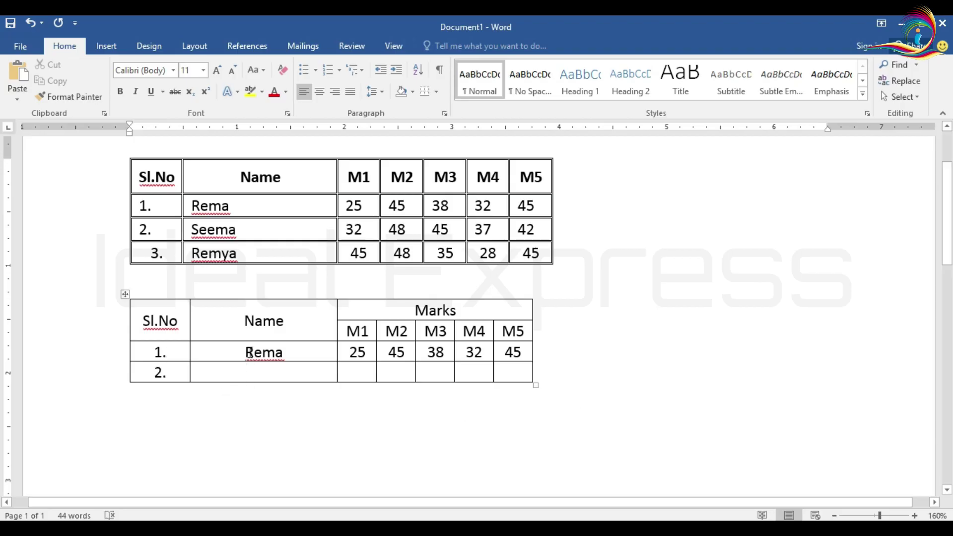
# Align the cells below the second table's Name heading left horizontally and centred vertically
pyautogui.moveTo(238, 348); pyautogui.dragTo(250, 375)
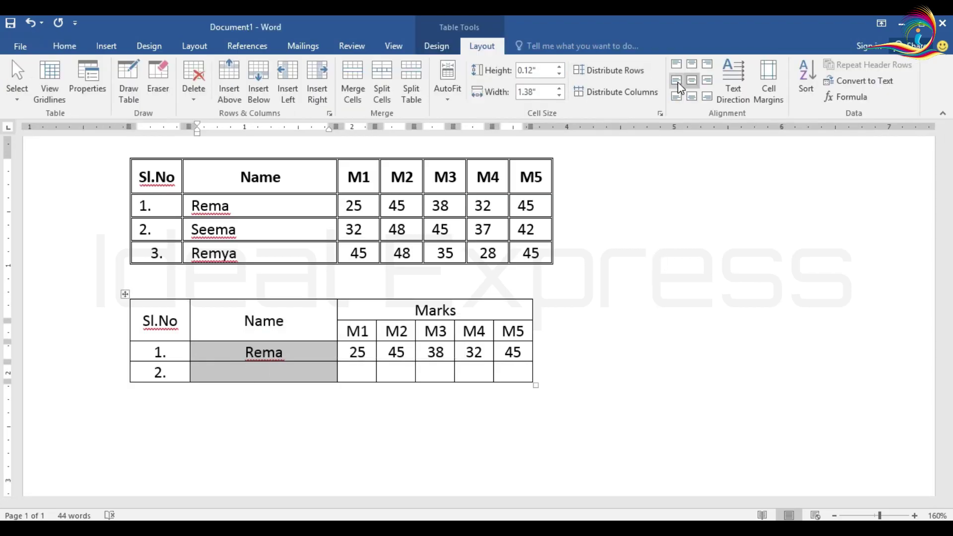
pyautogui.click(679, 84)
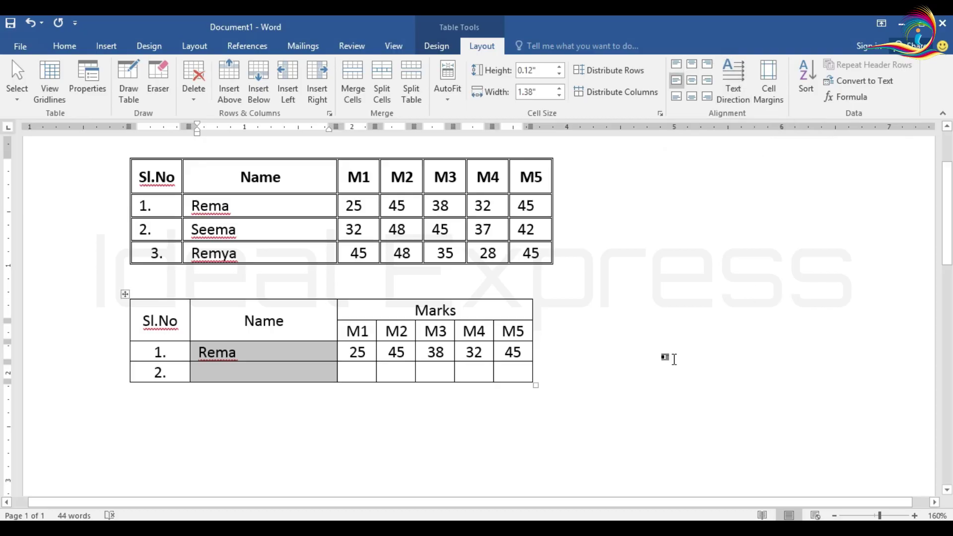
pyautogui.click(615, 414)
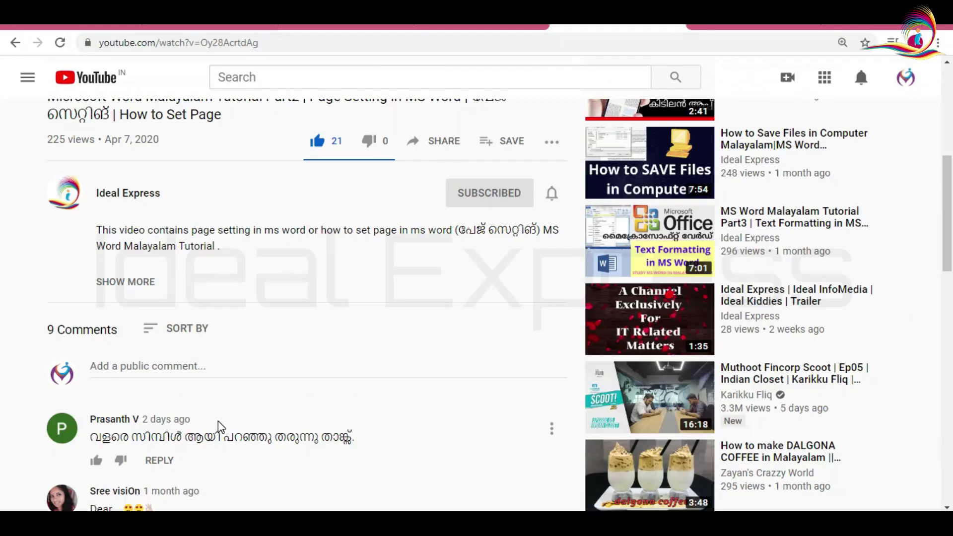
pyautogui.scroll(-10, 215, 426)
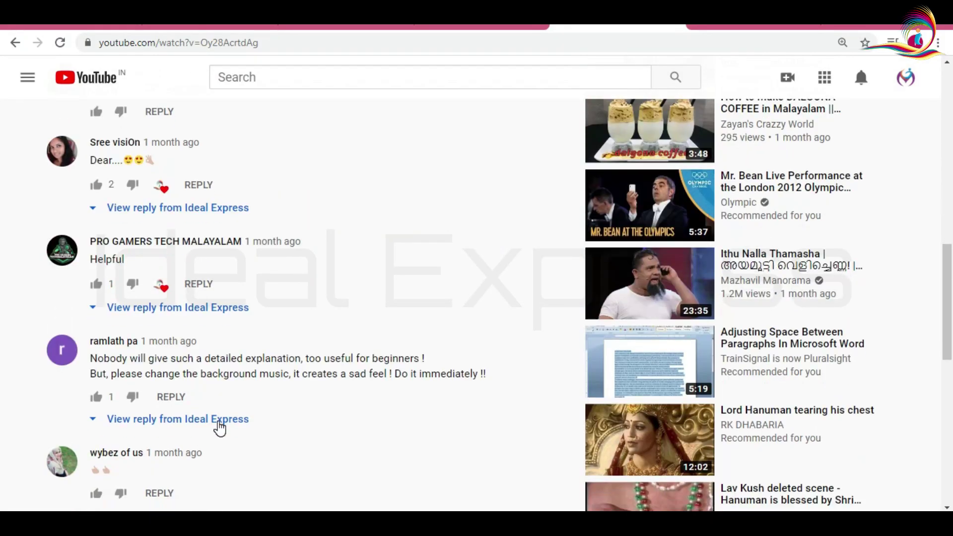